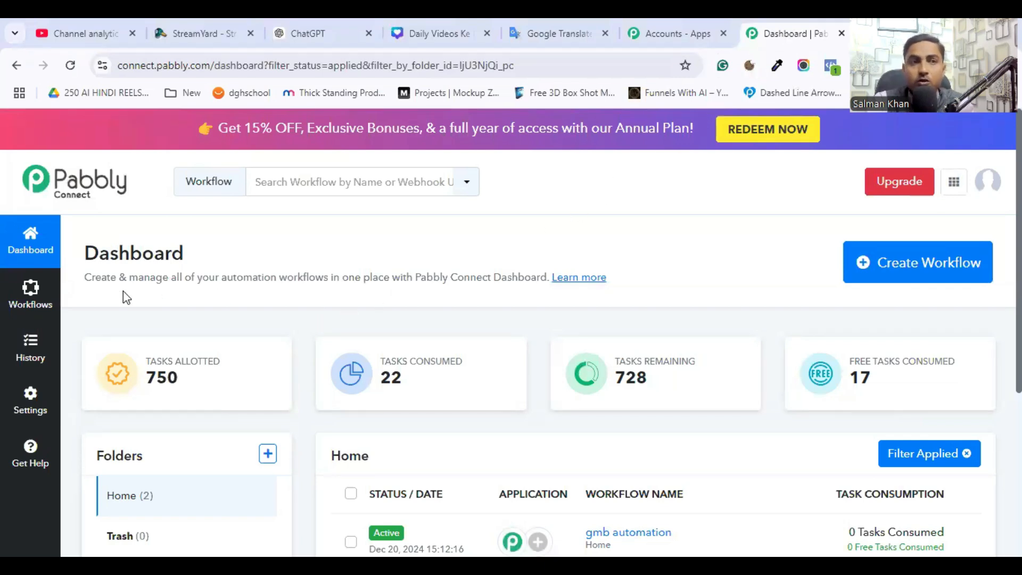
- Open the existing "gmb automation" workflow from the dashboard's Home folder
{"action": "scroll", "coordinate": [468, 410], "scroll_direction": "down", "scroll_amount": 3}
{"action": "scroll", "coordinate": [468, 410], "scroll_direction": "up", "scroll_amount": 3}
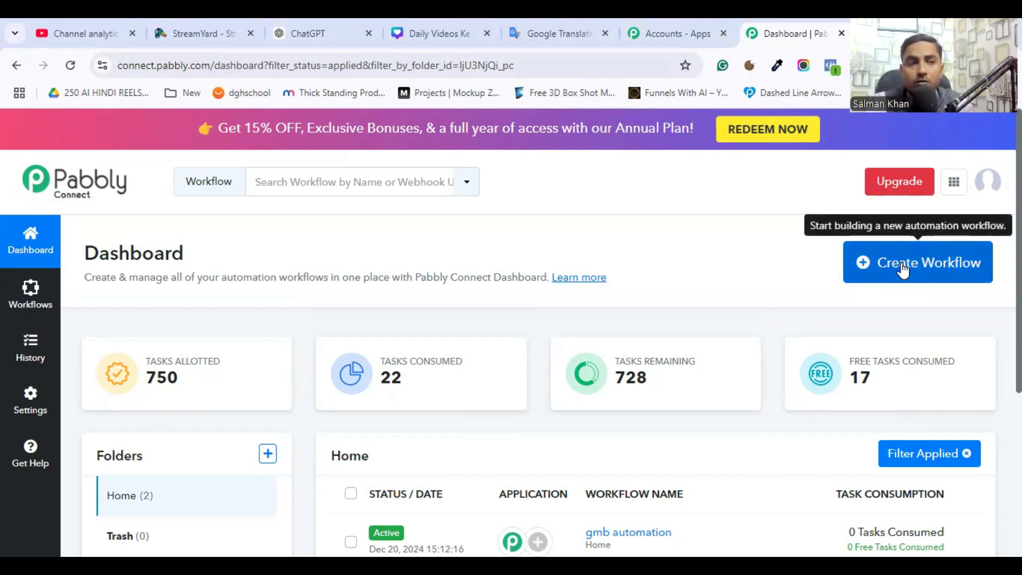
{"action": "scroll", "coordinate": [904, 269], "scroll_direction": "down", "scroll_amount": 2}
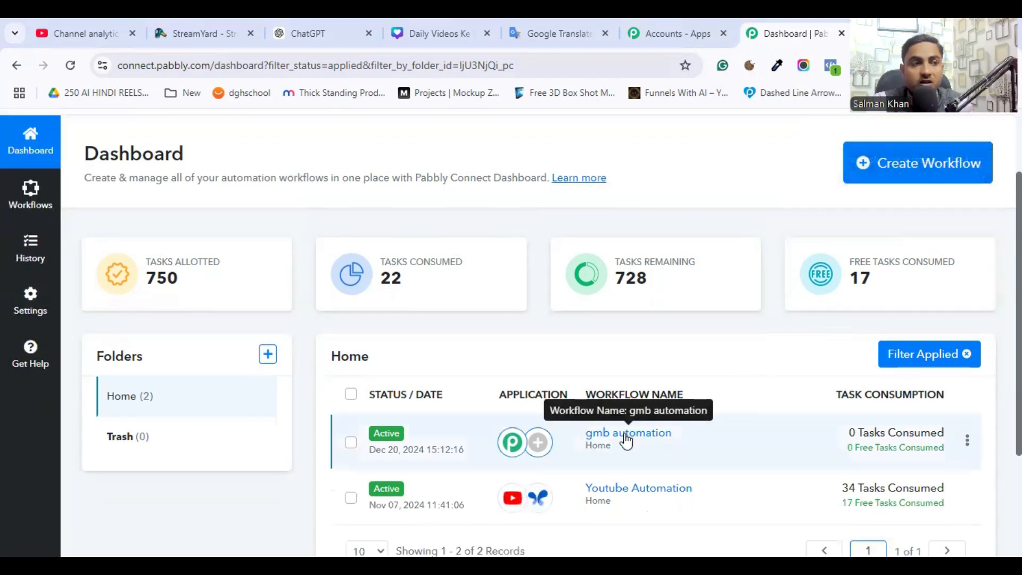
{"action": "left_click", "coordinate": [627, 440]}
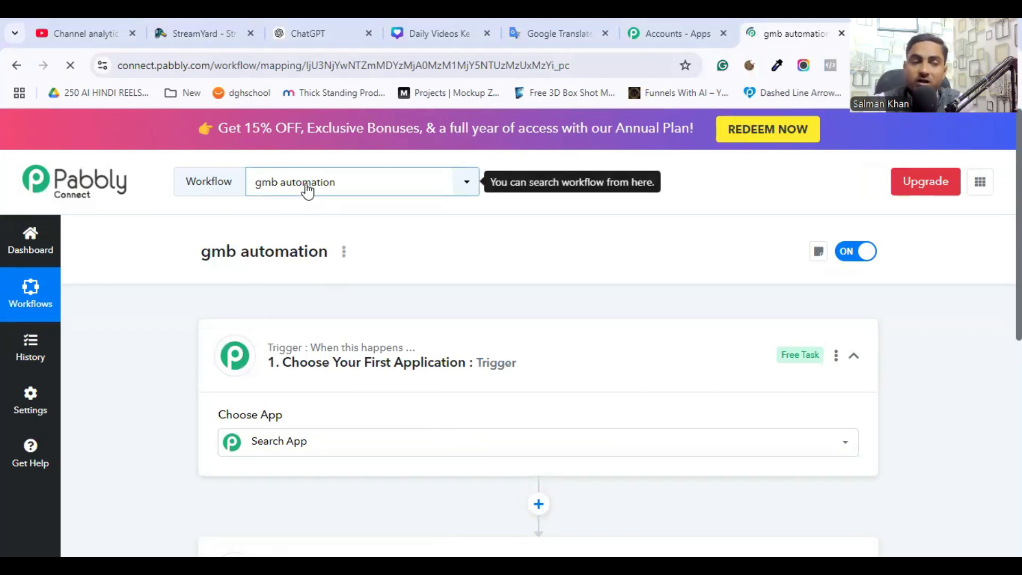
- Set the workflow's trigger app to Google Business Profile with New Review as the trigger event
{"action": "scroll", "coordinate": [503, 327], "scroll_direction": "down", "scroll_amount": 4}
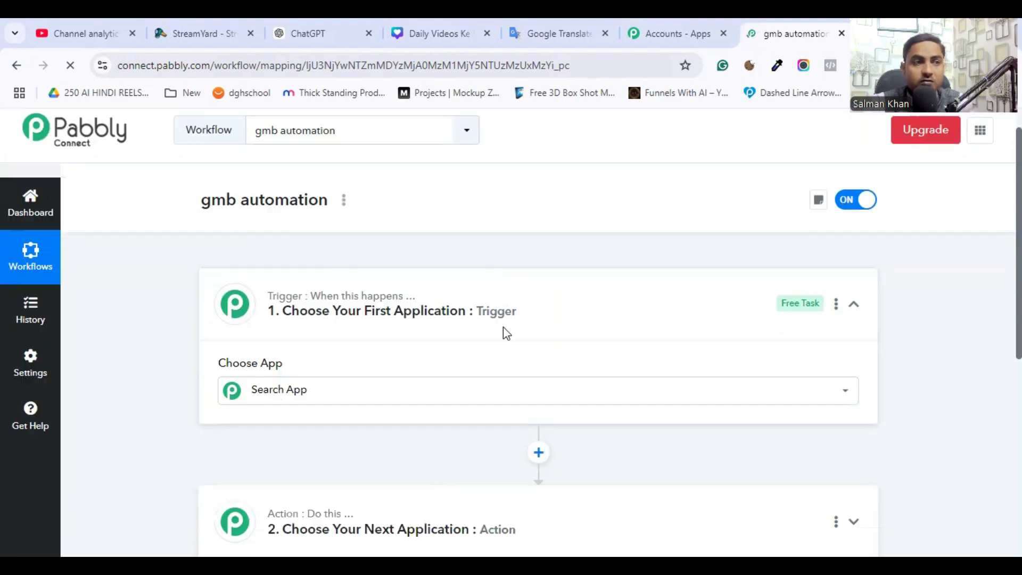
{"action": "mouse_move", "coordinate": [301, 155]}
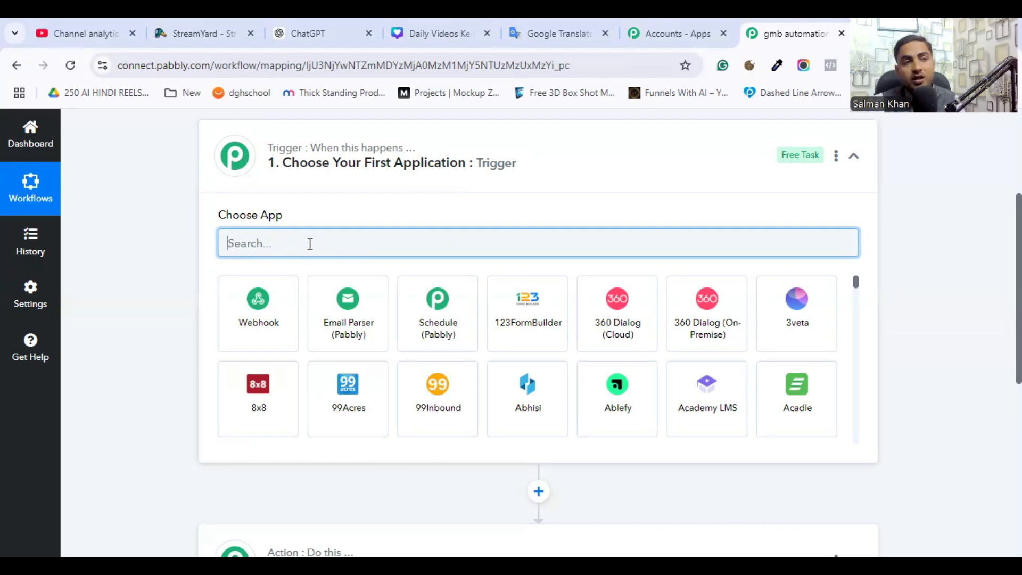
{"action": "type", "text": "google"}
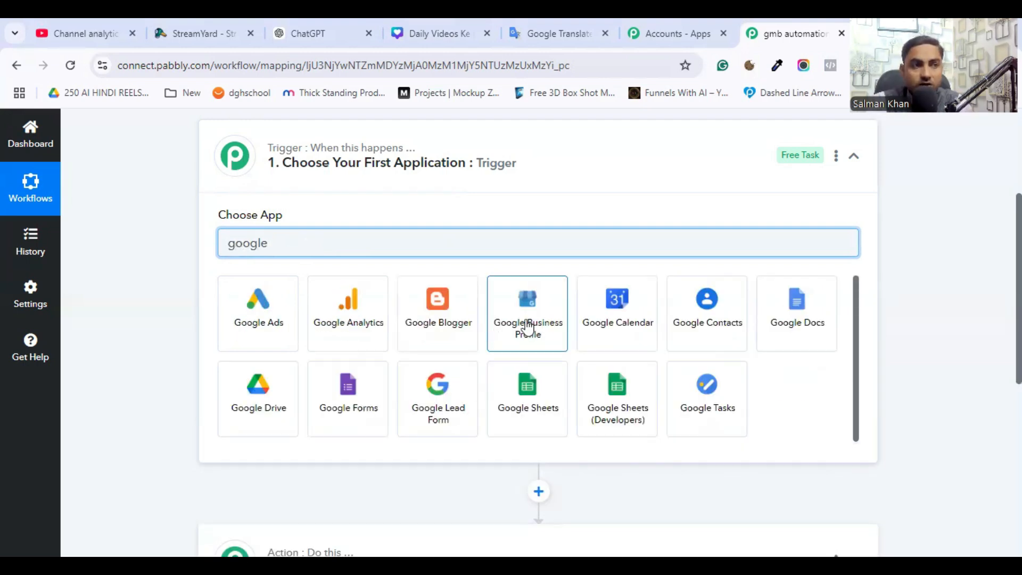
{"action": "left_click", "coordinate": [528, 329]}
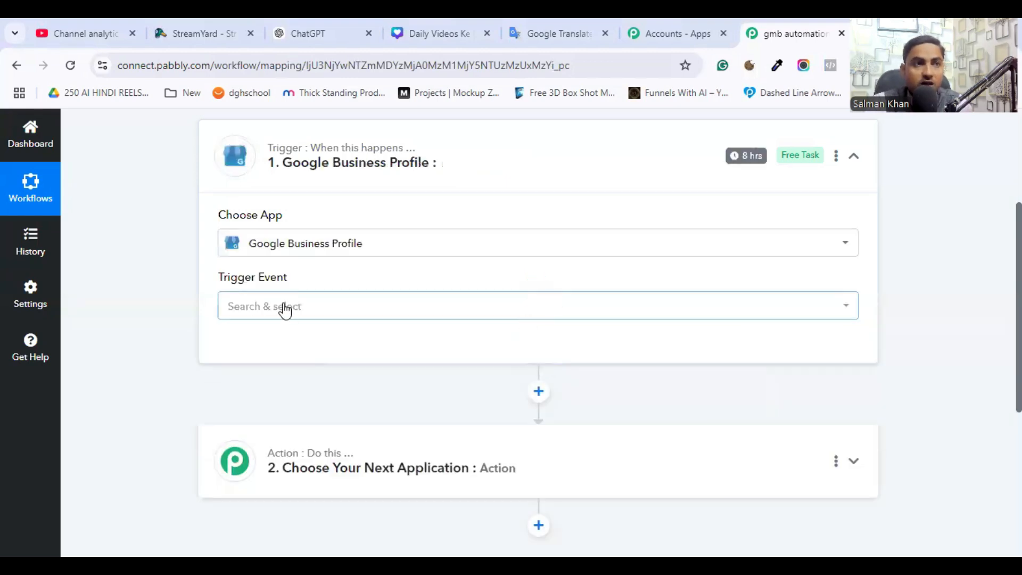
{"action": "left_click", "coordinate": [311, 314]}
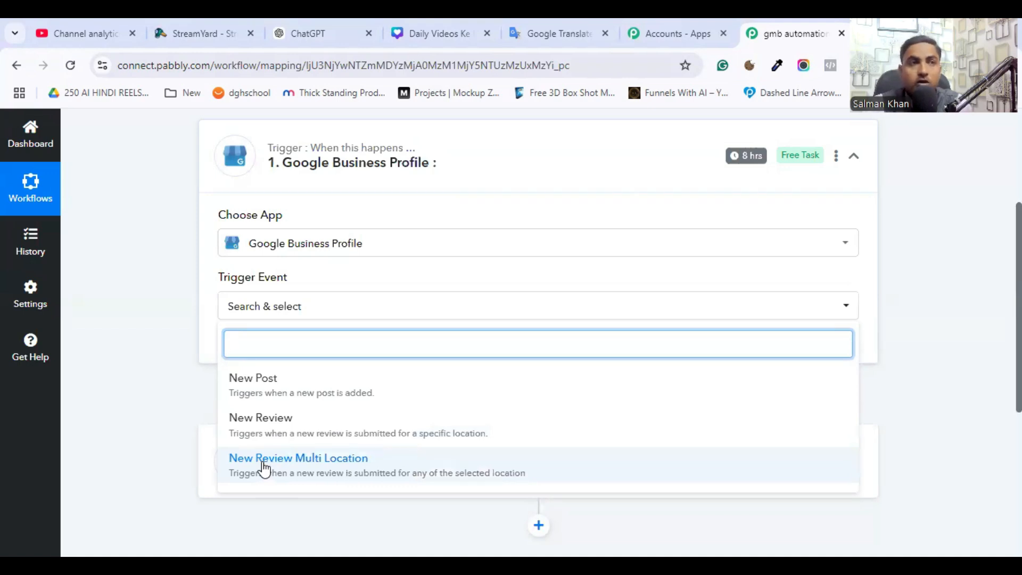
{"action": "left_click", "coordinate": [286, 424]}
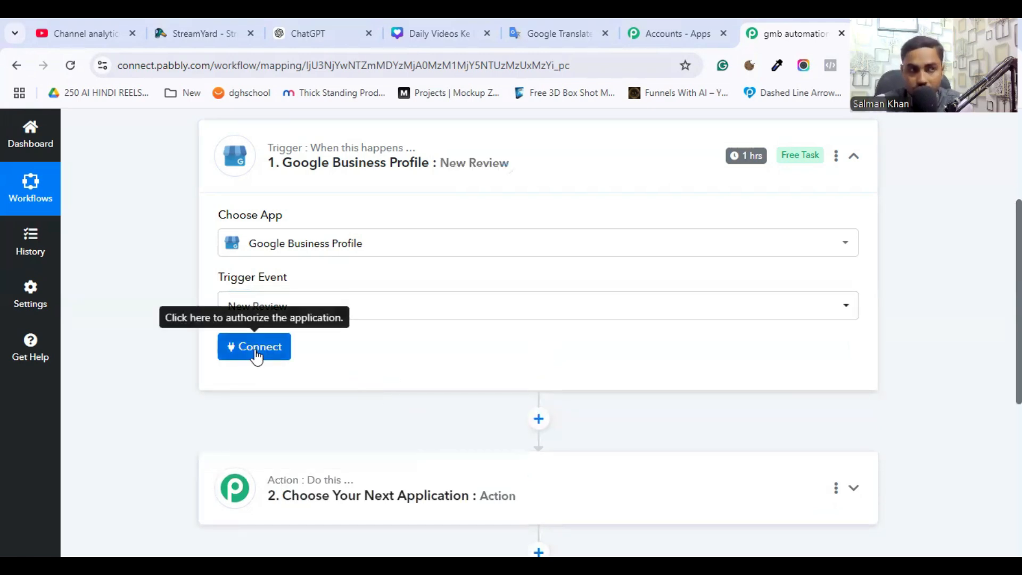
- Connect the New Review trigger to the Google Business Profile account, check the saved connection, and close its settings
{"action": "left_click", "coordinate": [256, 355]}
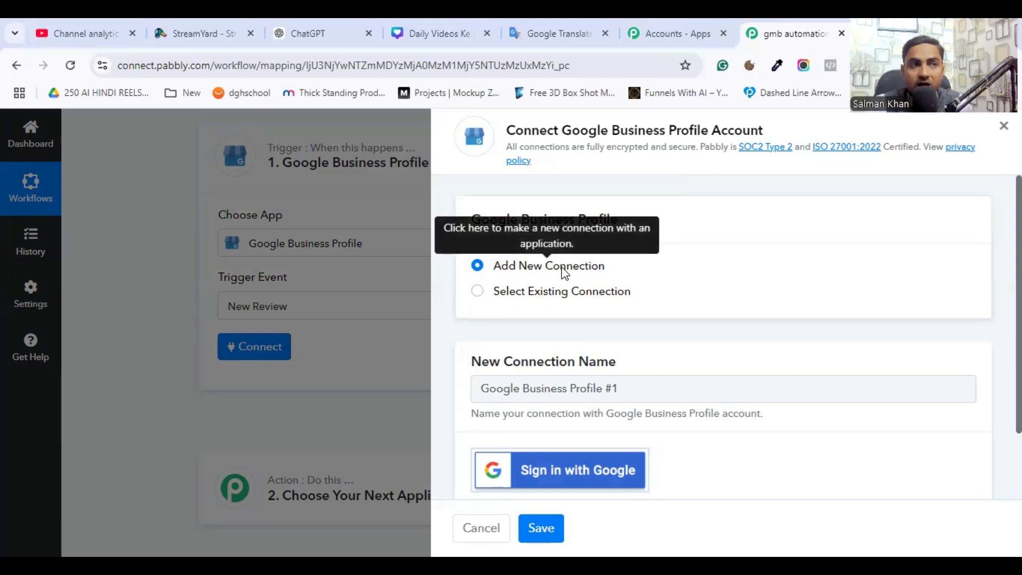
{"action": "scroll", "coordinate": [575, 270], "scroll_direction": "down", "scroll_amount": 2}
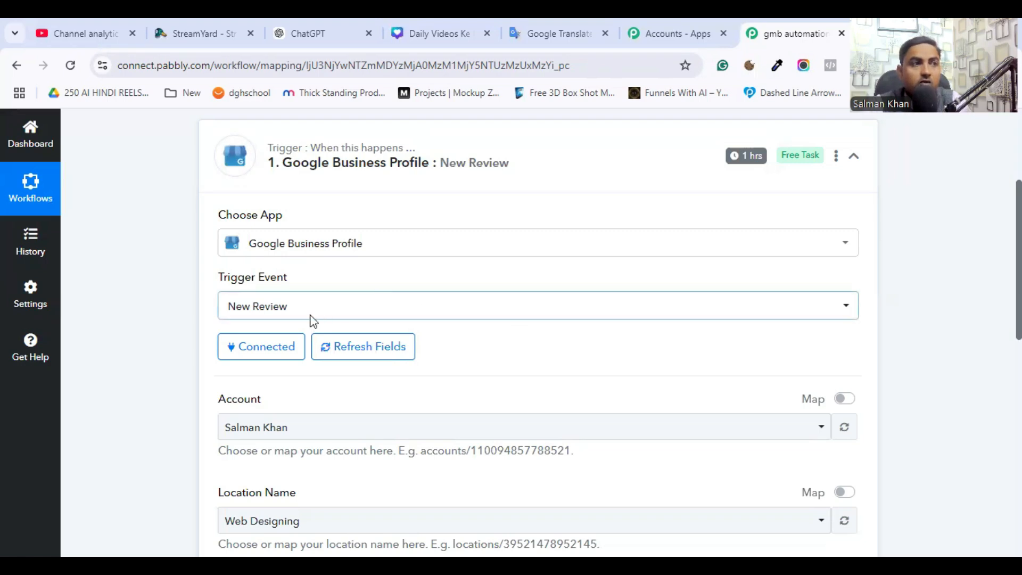
{"action": "left_click", "coordinate": [263, 352]}
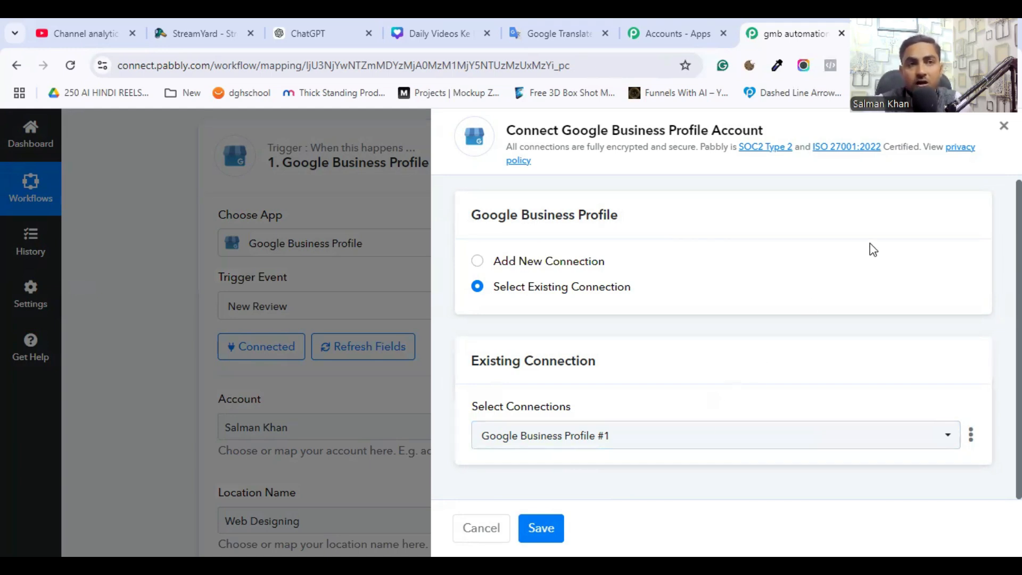
{"action": "left_click", "coordinate": [1004, 126]}
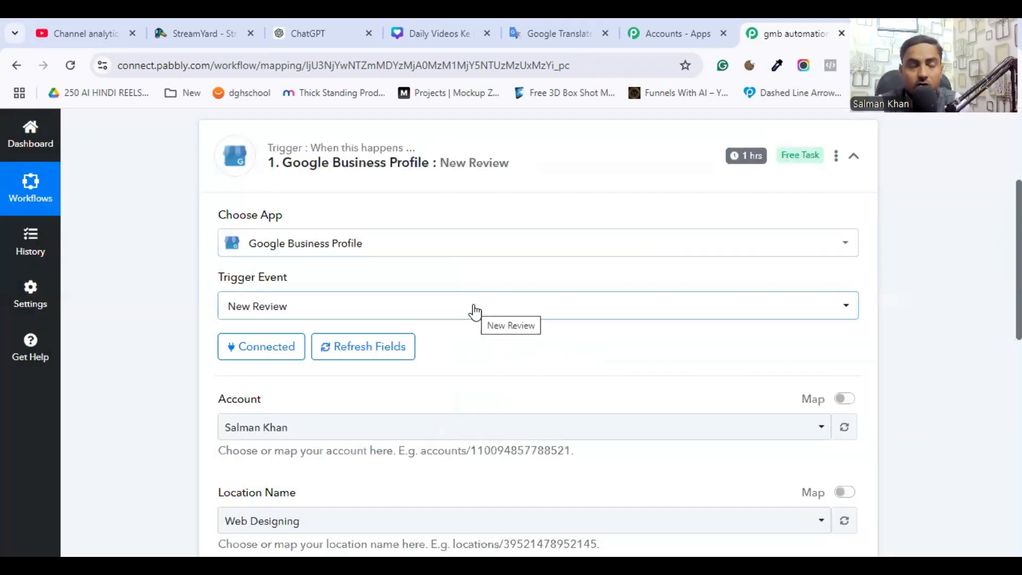
- Set the trigger's location name to Digital Gyan Hub, then save it and send a test request
{"action": "scroll", "coordinate": [509, 296], "scroll_direction": "down", "scroll_amount": 2}
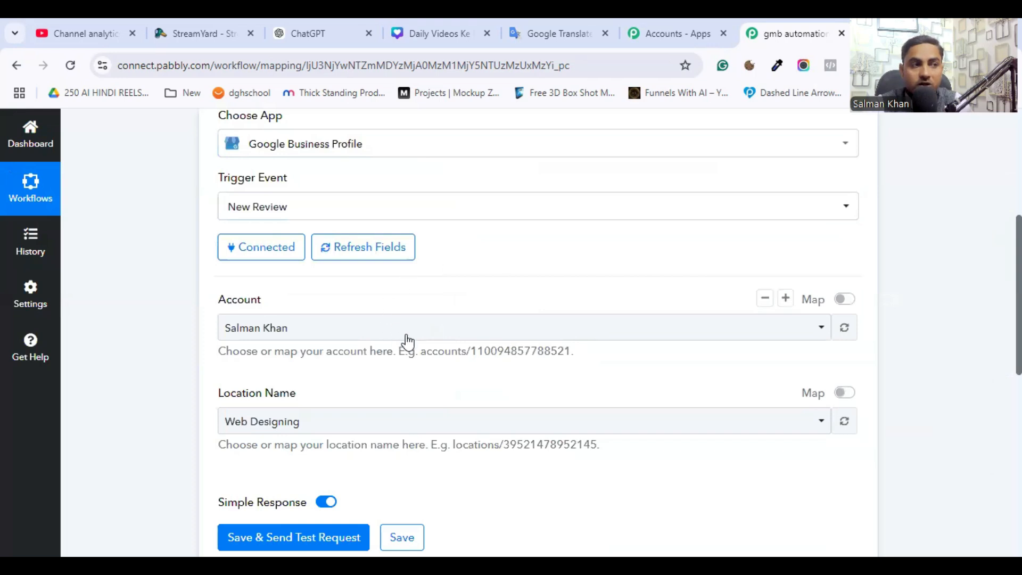
{"action": "scroll", "coordinate": [455, 310], "scroll_direction": "down", "scroll_amount": 2}
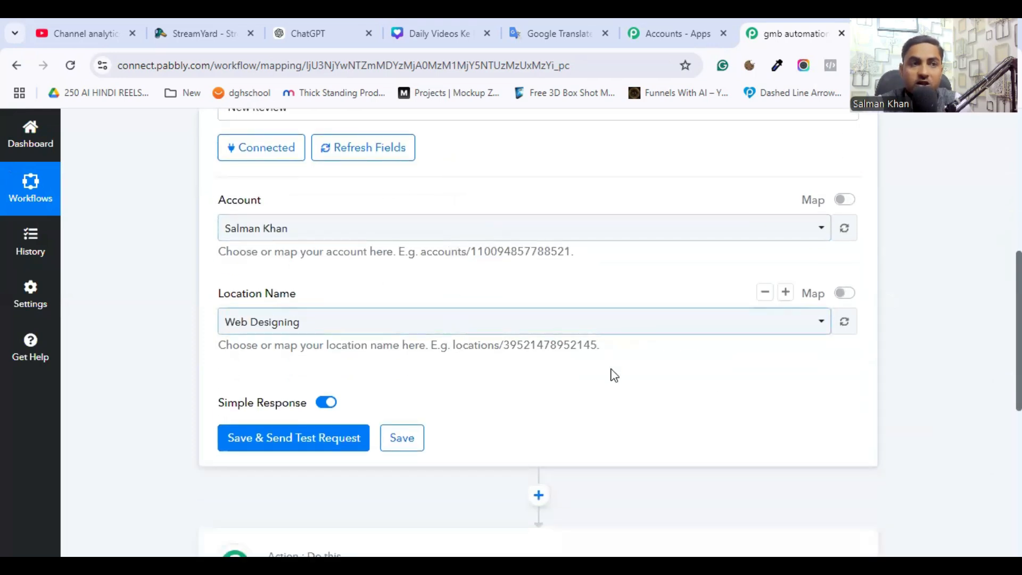
{"action": "left_click", "coordinate": [697, 325]}
{"action": "left_click", "coordinate": [328, 420]}
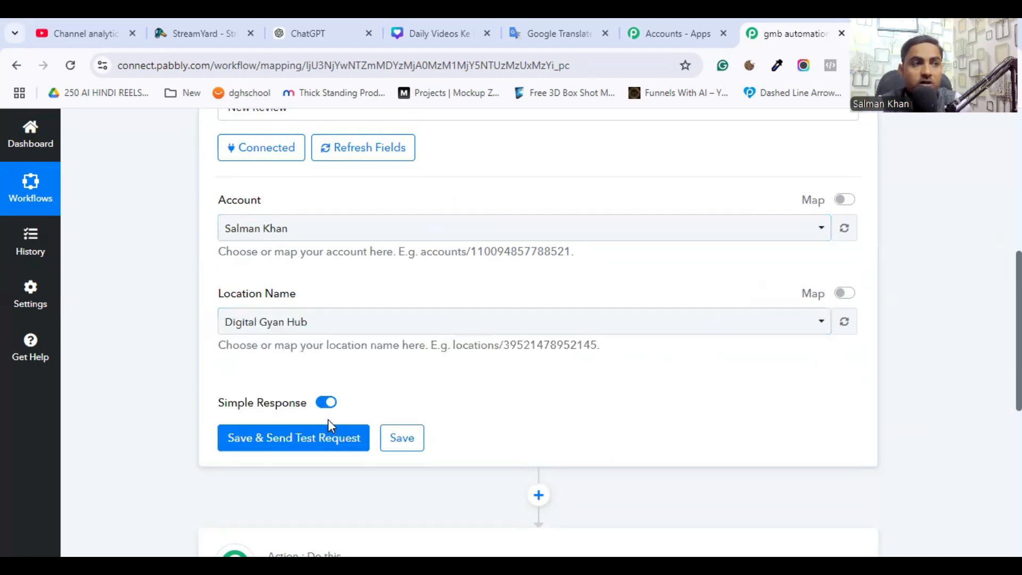
{"action": "scroll", "coordinate": [534, 394], "scroll_direction": "down", "scroll_amount": 2}
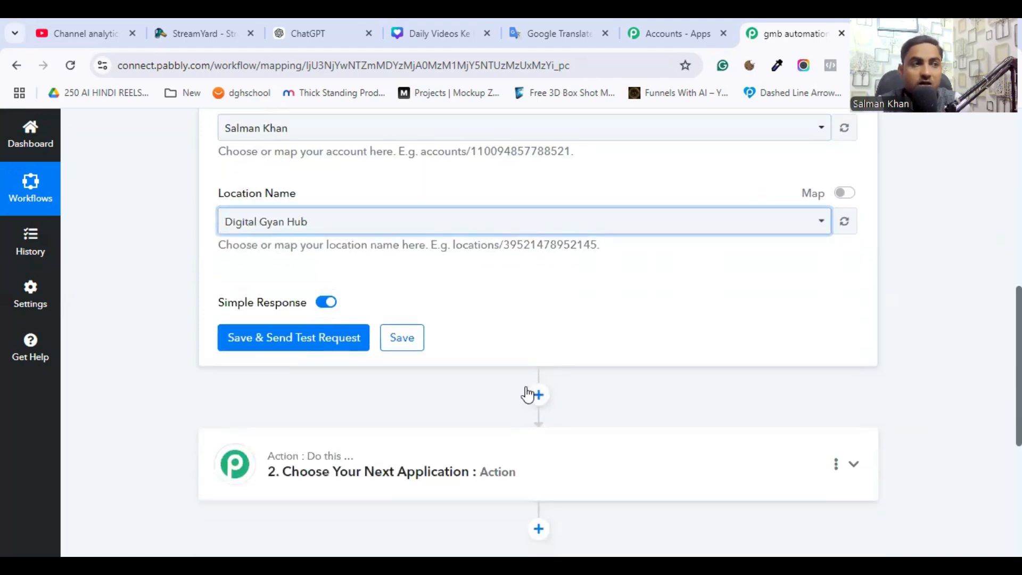
{"action": "left_click", "coordinate": [311, 339]}
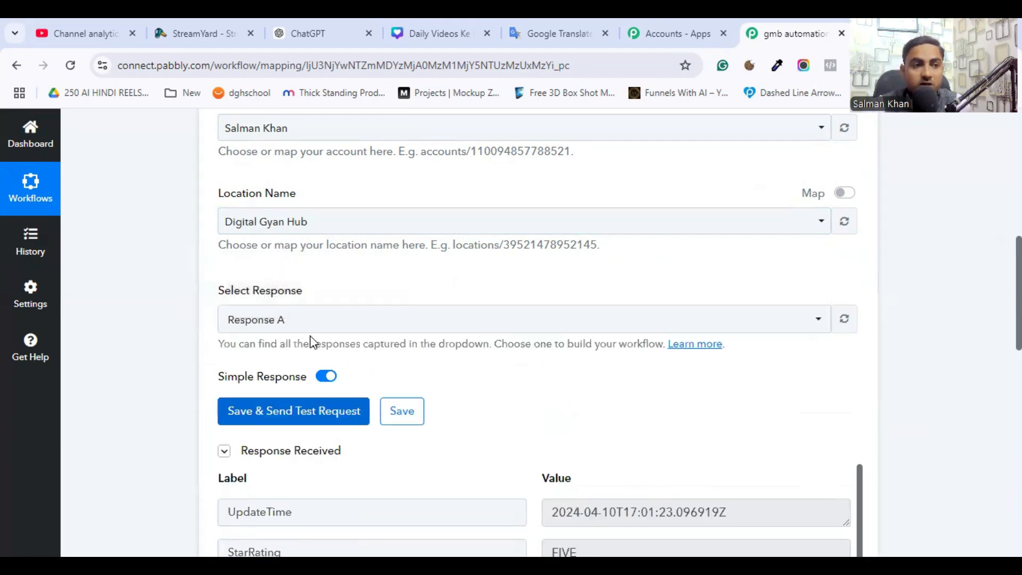
- Examine the labels and values in the received test response, enlarging the Comment value to read the full review
{"action": "scroll", "coordinate": [417, 396], "scroll_direction": "down", "scroll_amount": 1}
{"action": "scroll", "coordinate": [417, 396], "scroll_direction": "down", "scroll_amount": 2}
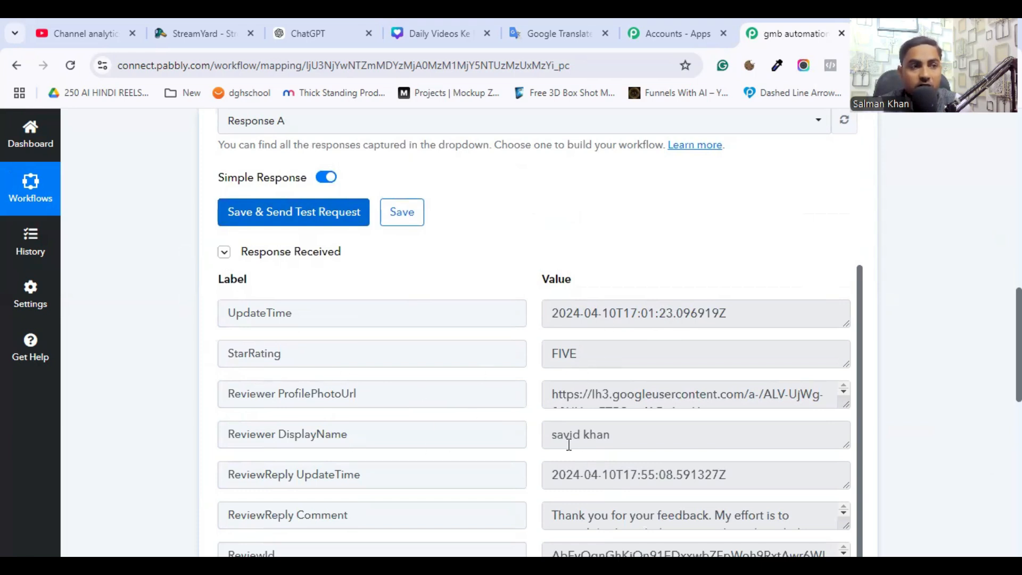
{"action": "scroll", "coordinate": [612, 442], "scroll_direction": "down", "scroll_amount": 1}
{"action": "scroll", "coordinate": [640, 441], "scroll_direction": "down", "scroll_amount": 1}
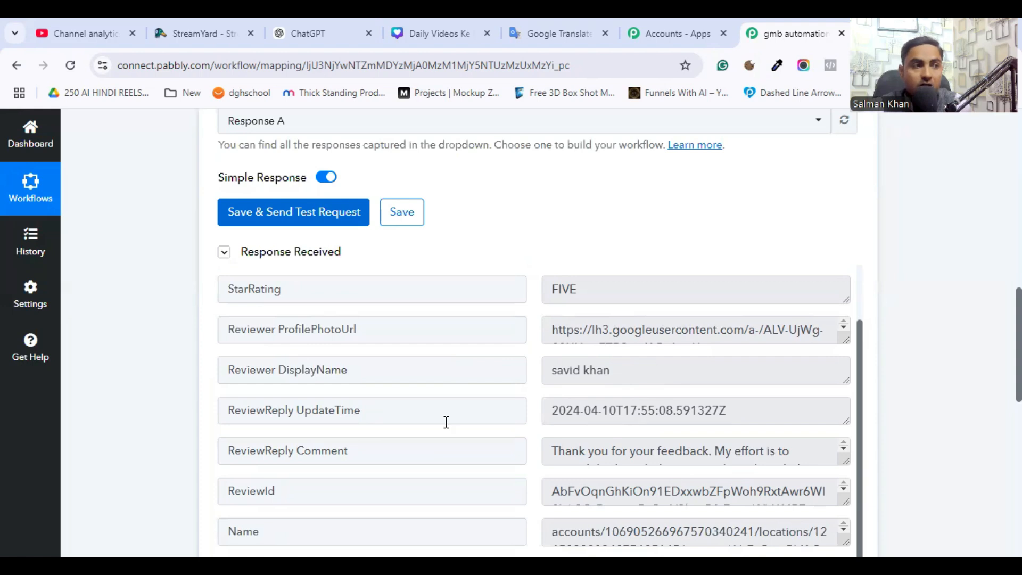
{"action": "scroll", "coordinate": [446, 422], "scroll_direction": "down", "scroll_amount": 2}
{"action": "scroll", "coordinate": [778, 426], "scroll_direction": "down", "scroll_amount": 3}
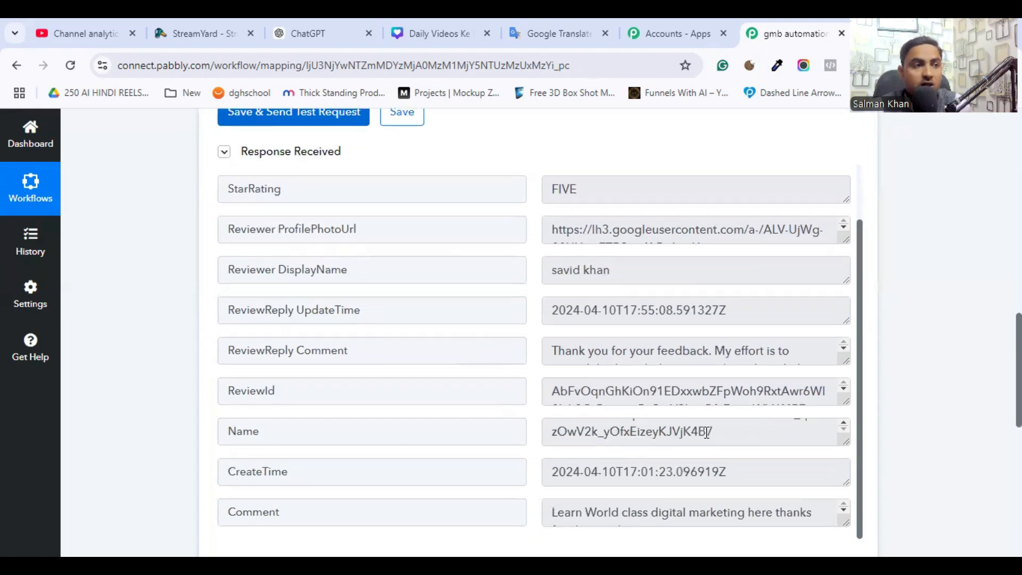
{"action": "left_click_drag", "start_coordinate": [845, 523], "coordinate": [842, 544]}
{"action": "scroll", "coordinate": [750, 438], "scroll_direction": "down", "scroll_amount": 1}
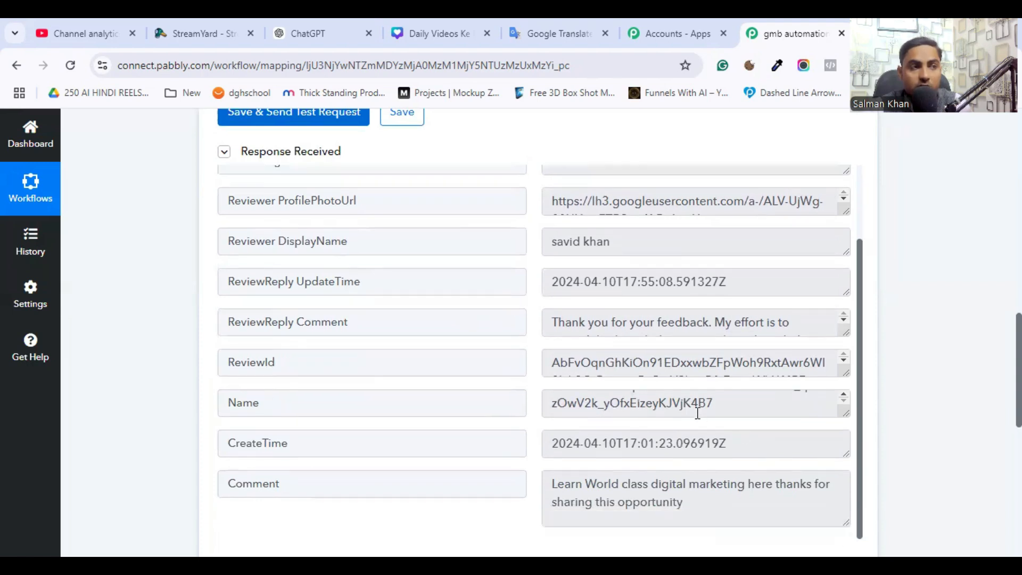
{"action": "scroll", "coordinate": [698, 413], "scroll_direction": "up", "scroll_amount": 3}
{"action": "scroll", "coordinate": [814, 266], "scroll_direction": "up", "scroll_amount": 3}
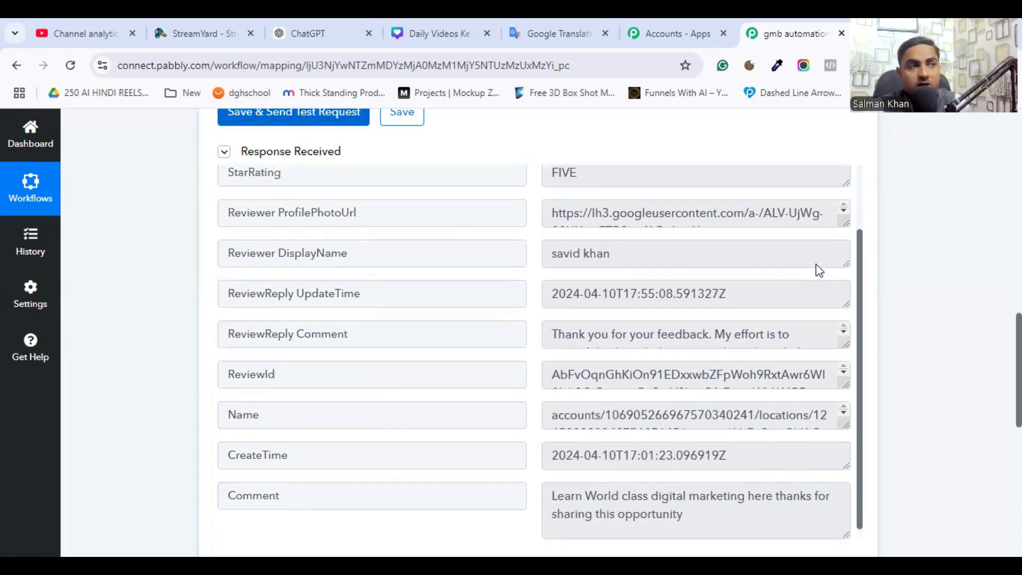
- Save the Google Business Profile trigger and collapse its received response
{"action": "left_click", "coordinate": [402, 113]}
{"action": "scroll", "coordinate": [597, 251], "scroll_direction": "up", "scroll_amount": 3}
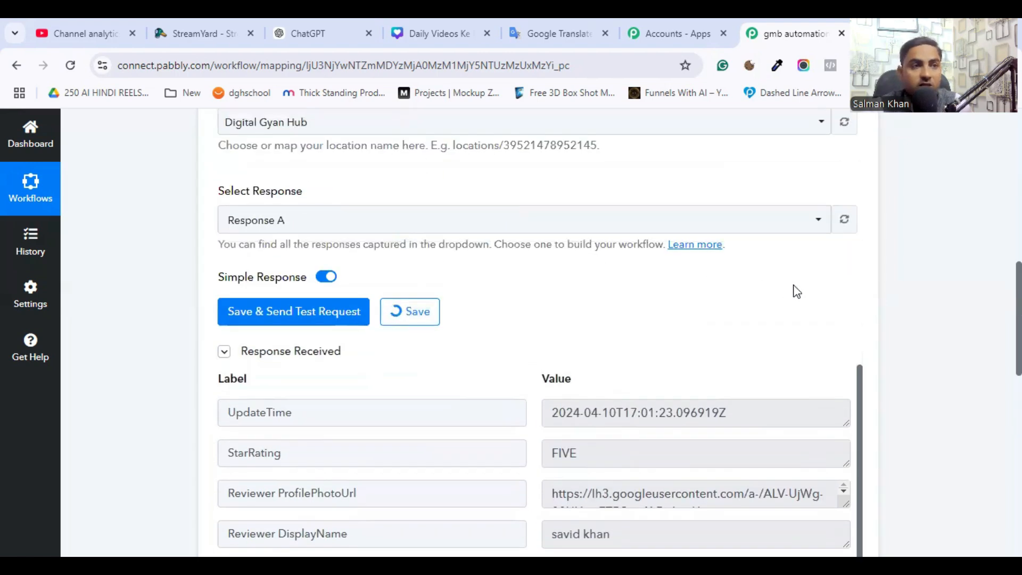
{"action": "left_click", "coordinate": [226, 353]}
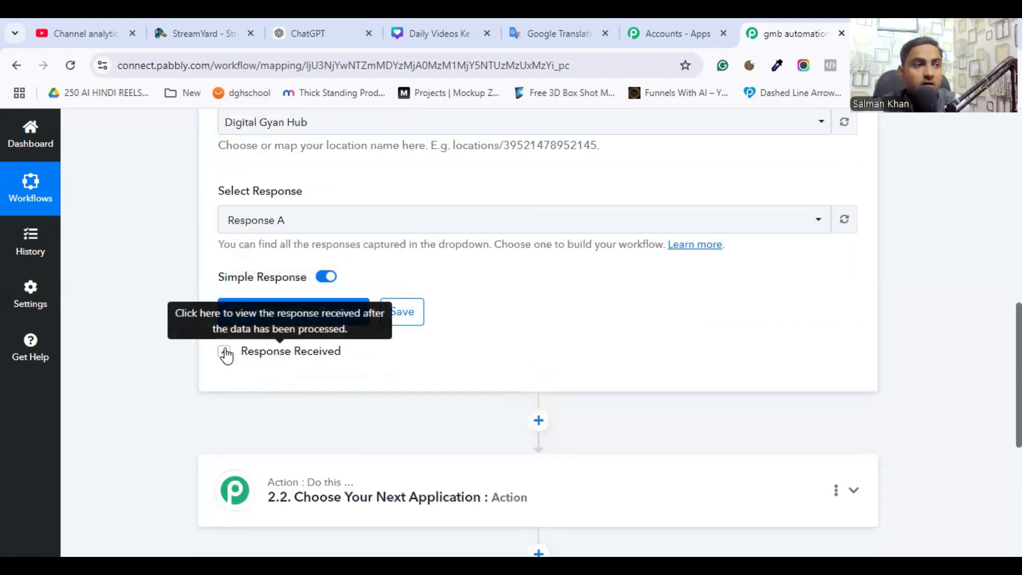
- Set the workflow's next action to Google AI Studio (Gemini) with Generate Content as the action event
{"action": "scroll", "coordinate": [474, 365], "scroll_direction": "down", "scroll_amount": 4}
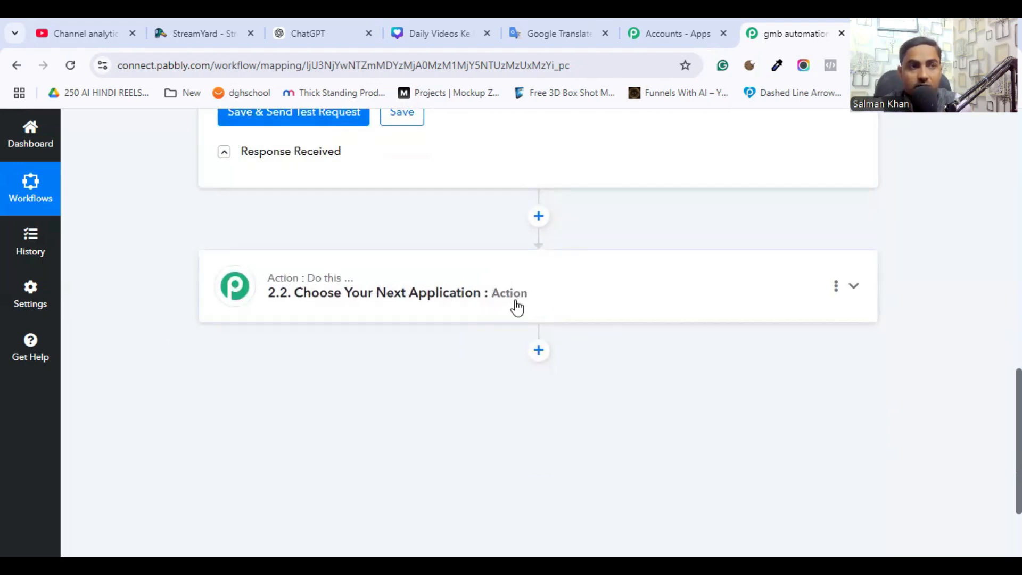
{"action": "left_click", "coordinate": [852, 290]}
{"action": "scroll", "coordinate": [854, 292], "scroll_direction": "down", "scroll_amount": 3}
{"action": "scroll", "coordinate": [846, 290], "scroll_direction": "up", "scroll_amount": 6}
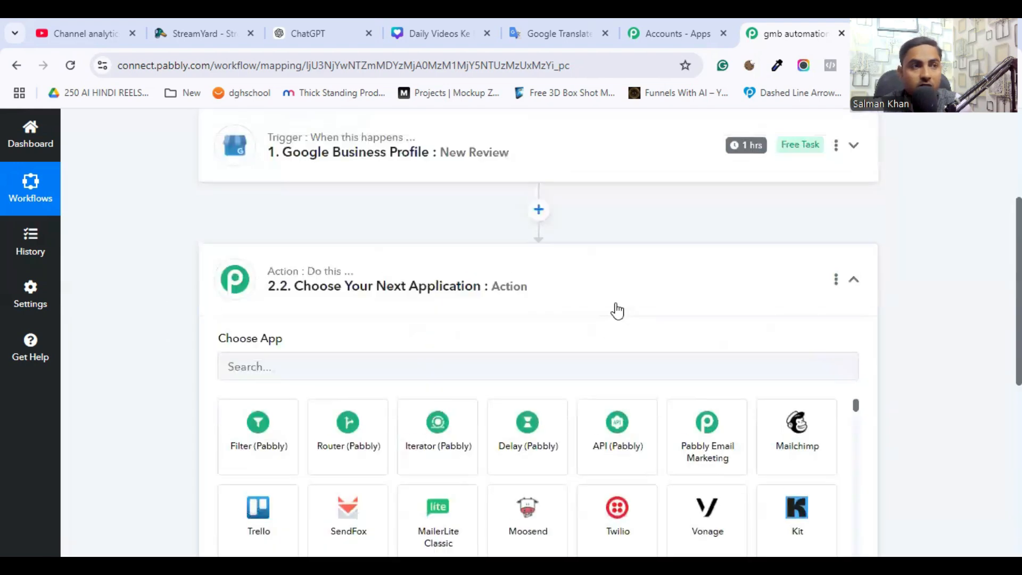
{"action": "left_click", "coordinate": [285, 363]}
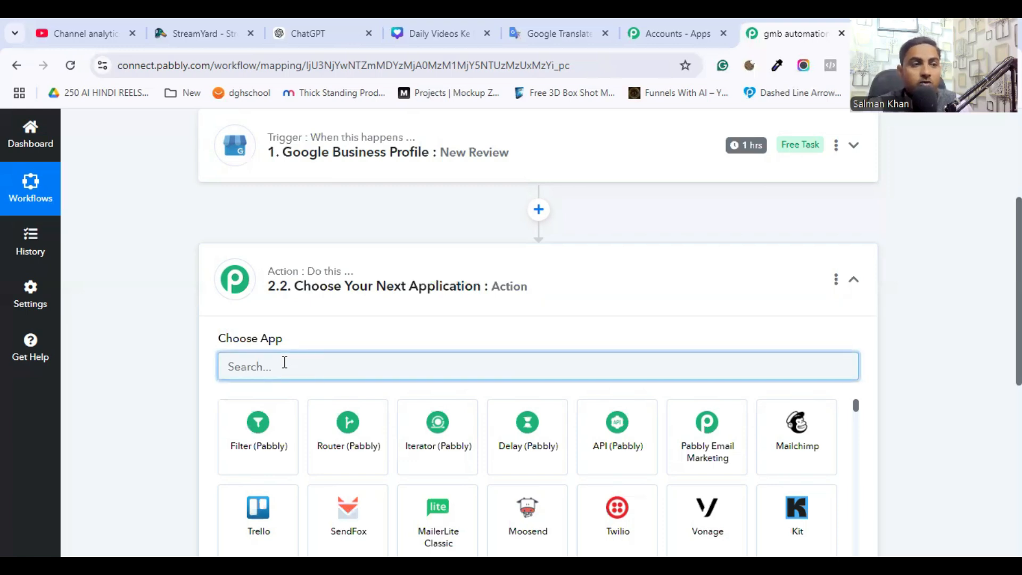
{"action": "type", "text": "gemini"}
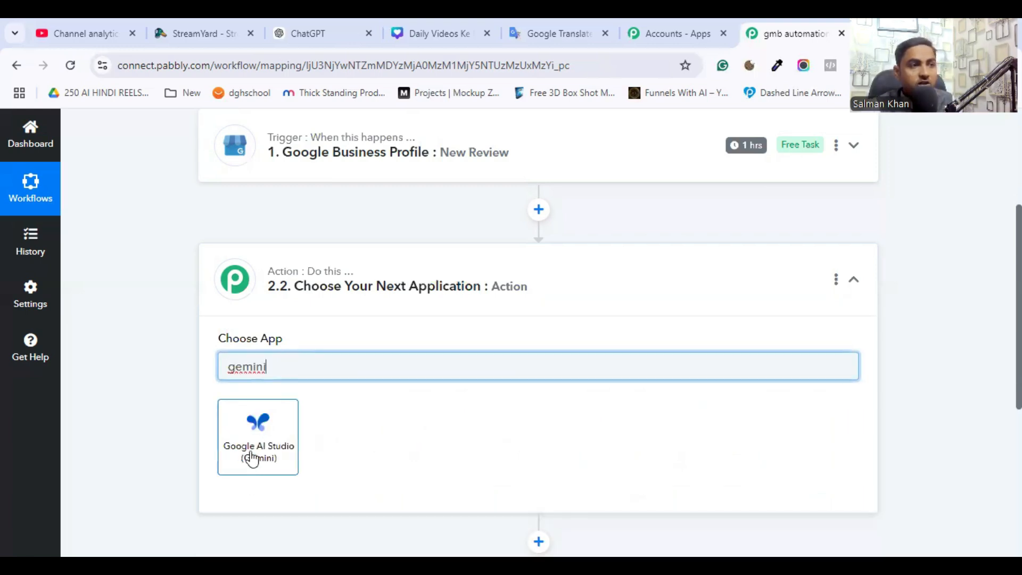
{"action": "left_click", "coordinate": [268, 454]}
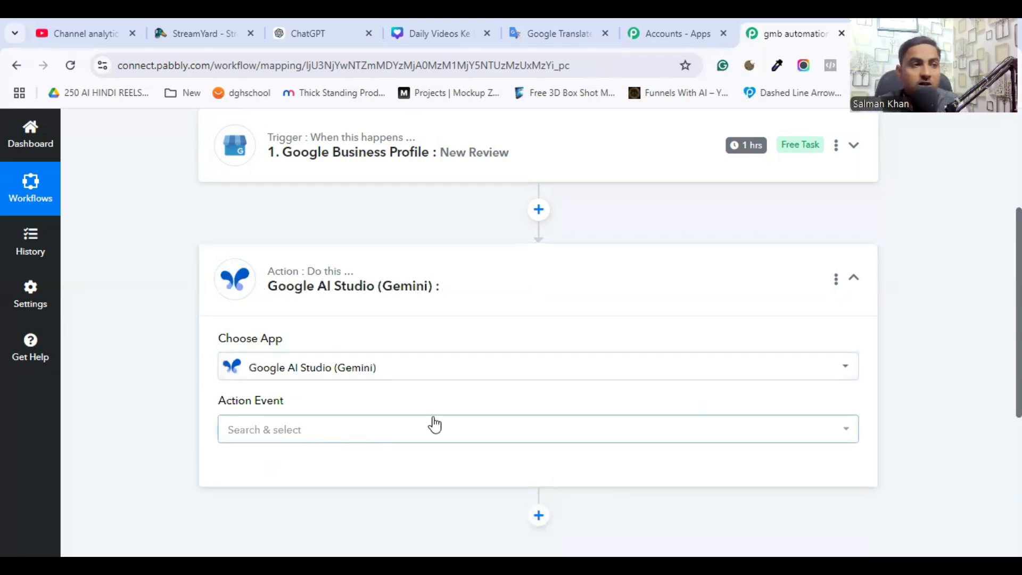
{"action": "left_click", "coordinate": [482, 432]}
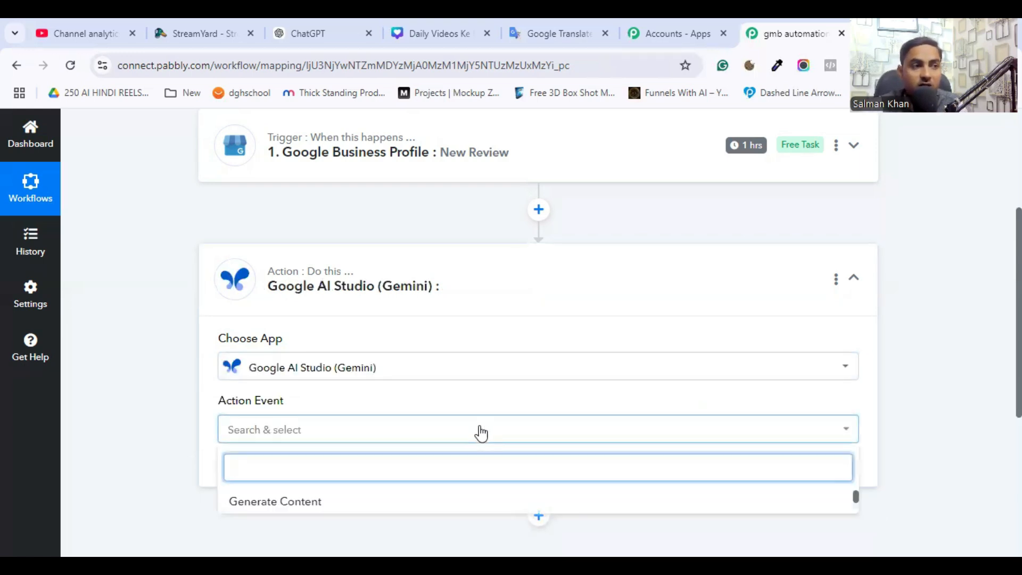
{"action": "left_click", "coordinate": [344, 501]}
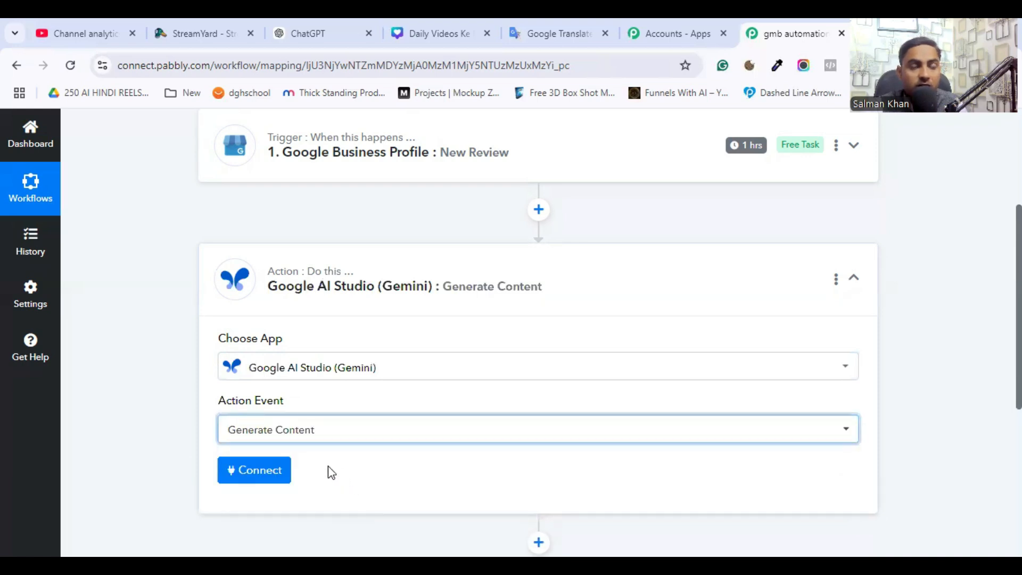
- Open the account connection settings for the Google AI Studio (Gemini) action and look for an existing connection
{"action": "left_click", "coordinate": [269, 471]}
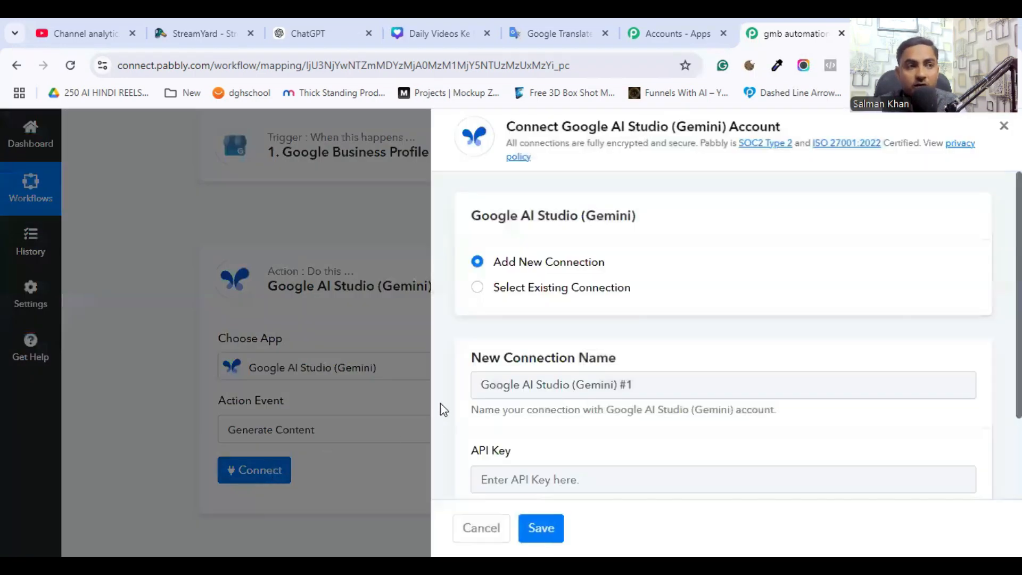
{"action": "left_click", "coordinate": [477, 289]}
{"action": "left_click", "coordinate": [562, 440]}
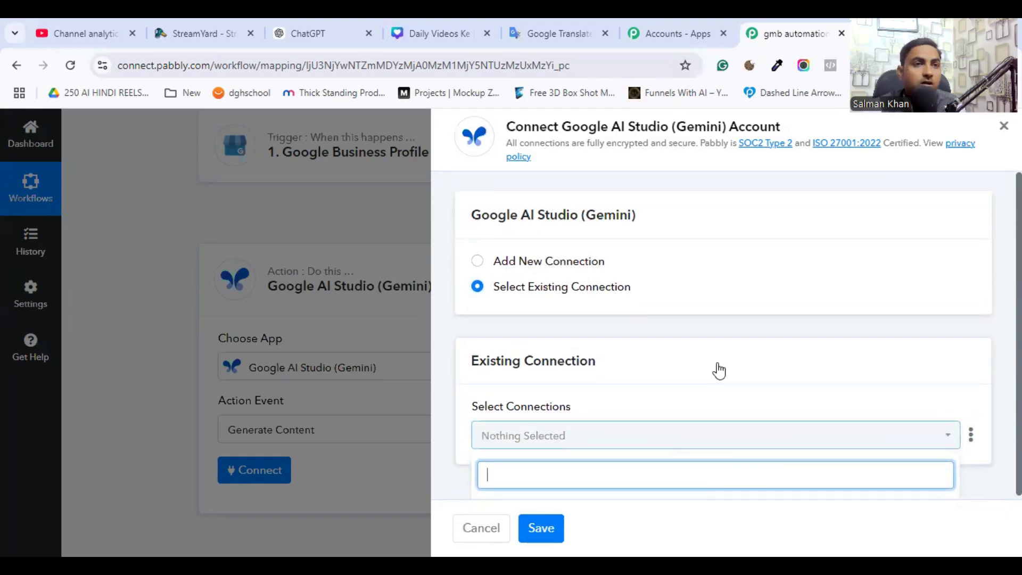
{"action": "left_click", "coordinate": [672, 33]}
{"action": "left_click", "coordinate": [794, 33]}
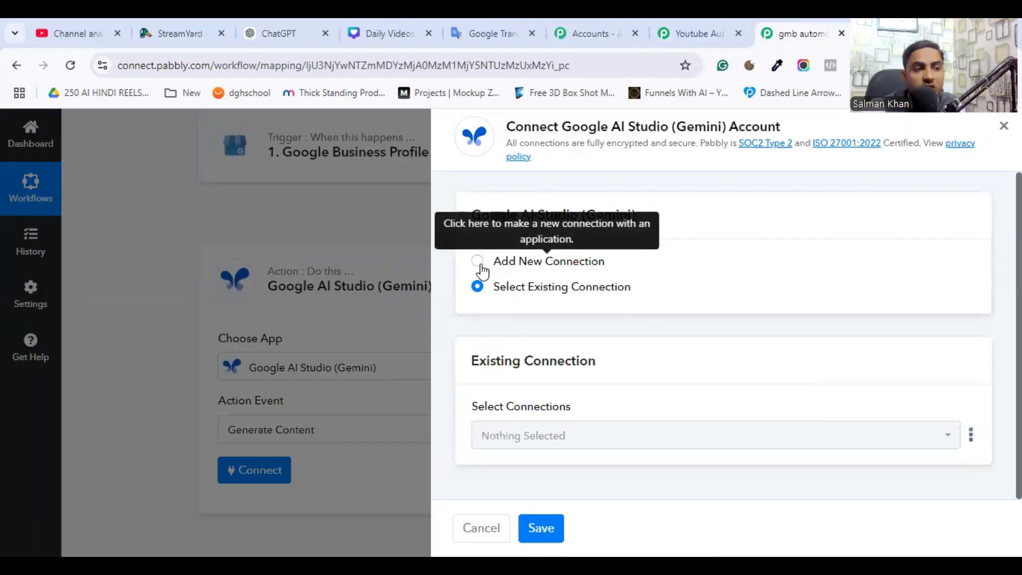
- Choose to add a new Google AI Studio (Gemini) connection and open the linked Google AI studio site to obtain an API key
{"action": "left_click", "coordinate": [477, 261]}
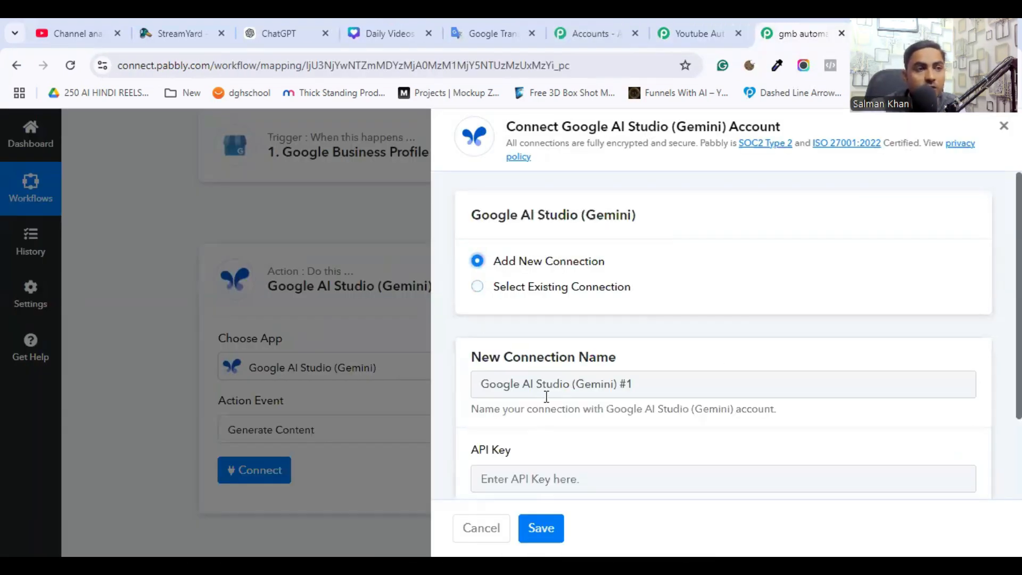
{"action": "scroll", "coordinate": [549, 405], "scroll_direction": "down", "scroll_amount": 2}
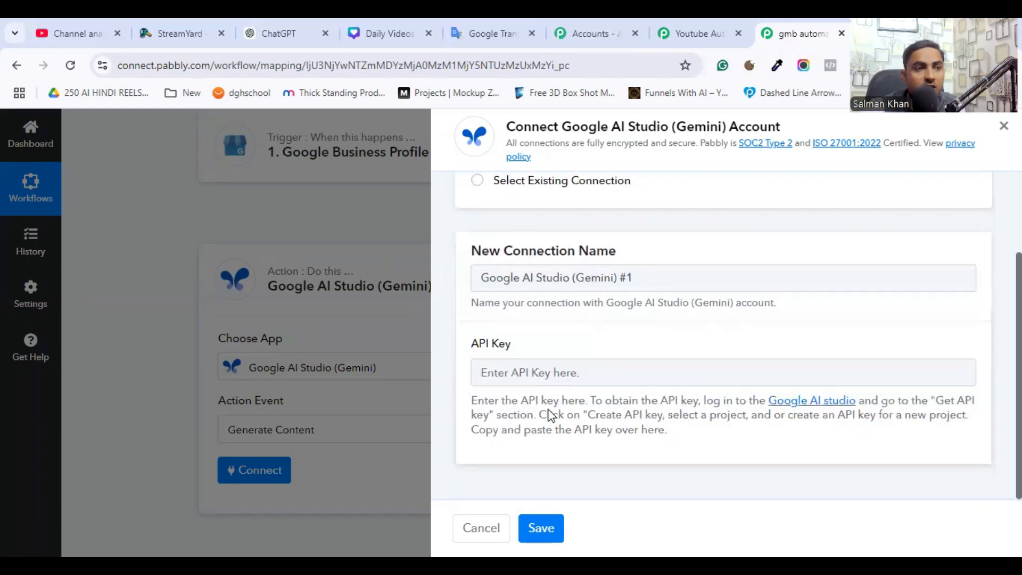
{"action": "left_click", "coordinate": [812, 405]}
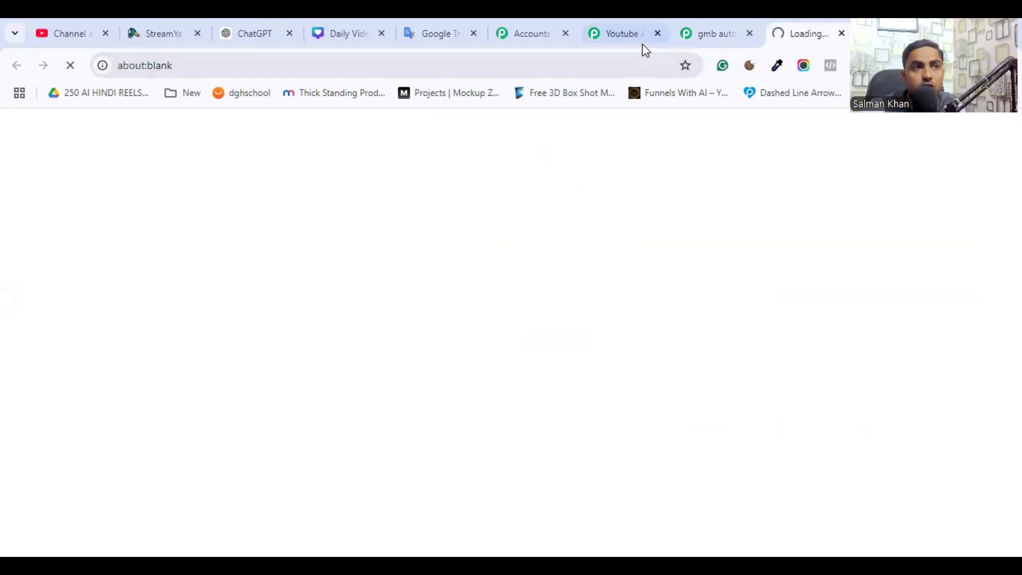
{"action": "left_click", "coordinate": [658, 33]}
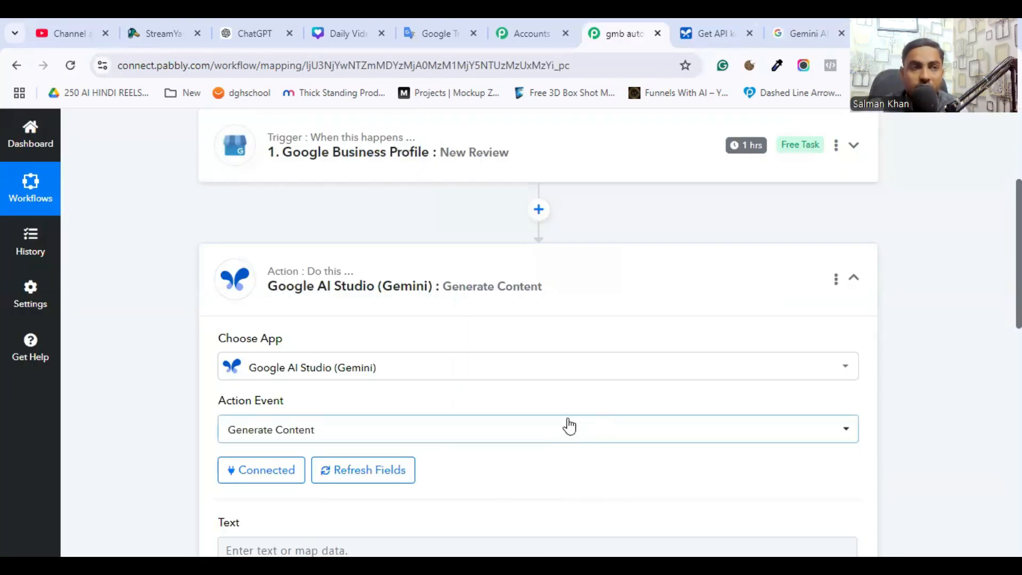
- Set the Text prompt to "Generate a reply to a Google business profile review" and map the trigger's Comment value on the line below
{"action": "scroll", "coordinate": [569, 424], "scroll_direction": "down", "scroll_amount": 4}
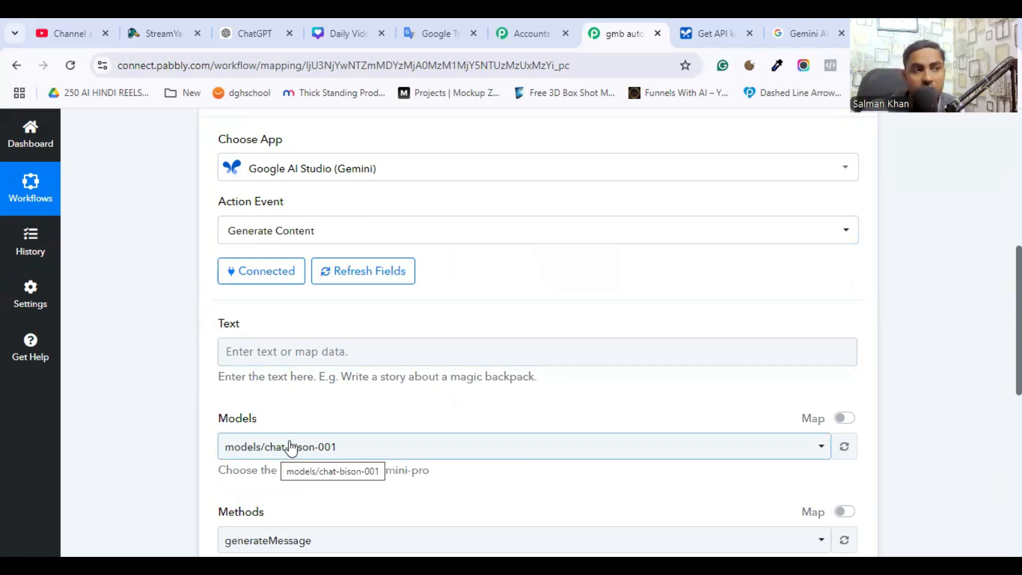
{"action": "left_click", "coordinate": [281, 350]}
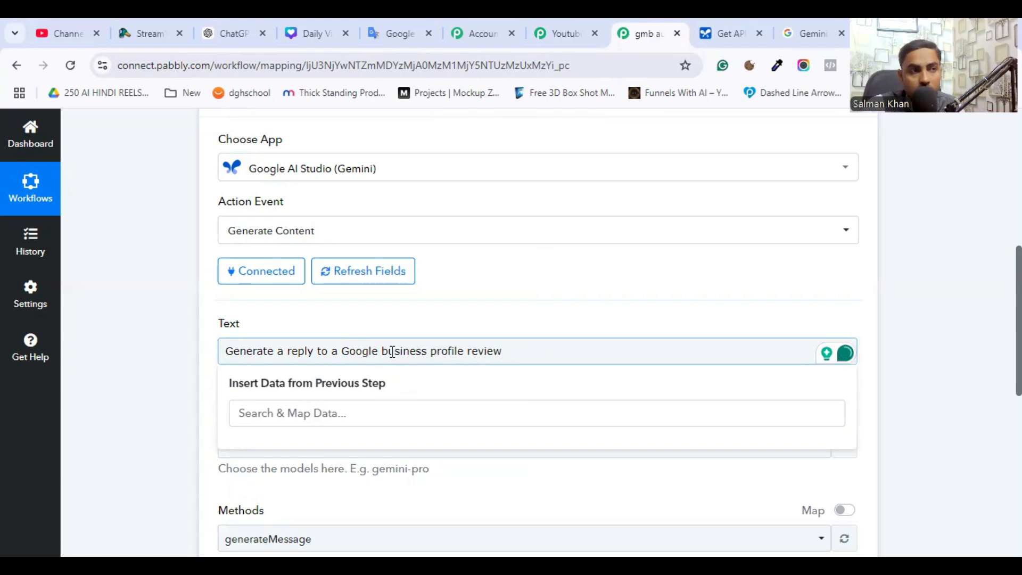
{"action": "left_click", "coordinate": [512, 350]}
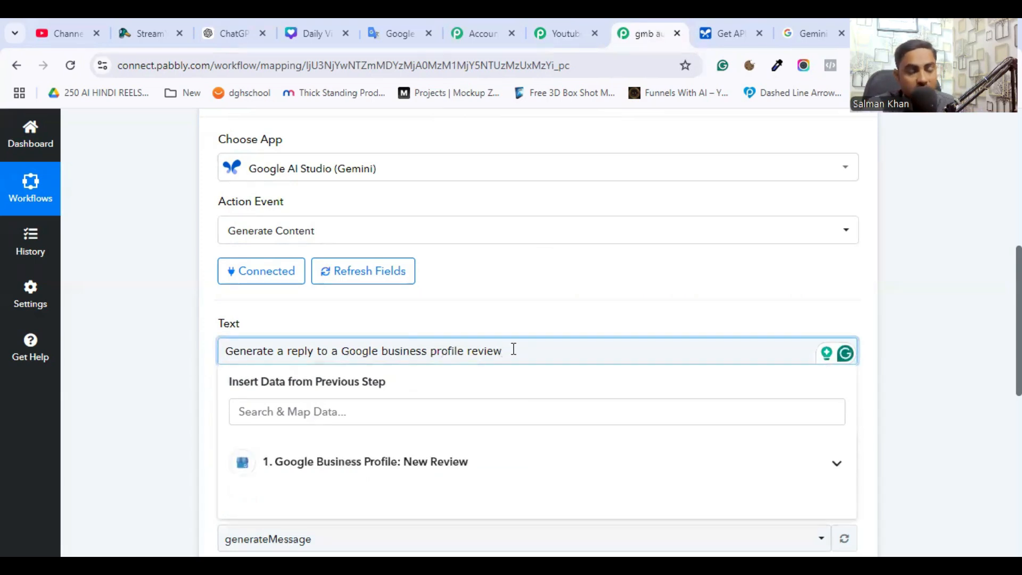
{"action": "key", "text": "Return"}
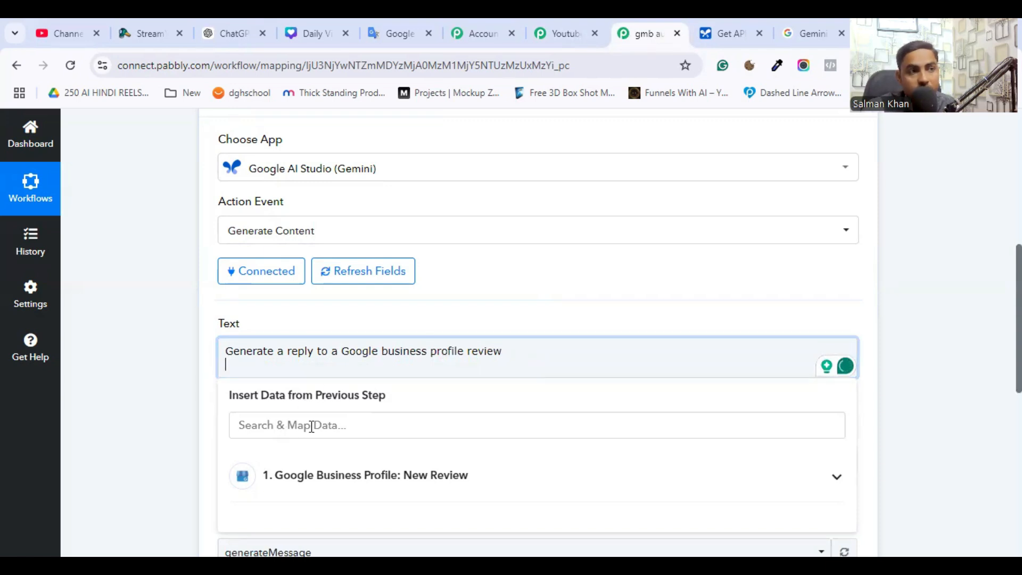
{"action": "scroll", "coordinate": [515, 479], "scroll_direction": "down", "scroll_amount": 4}
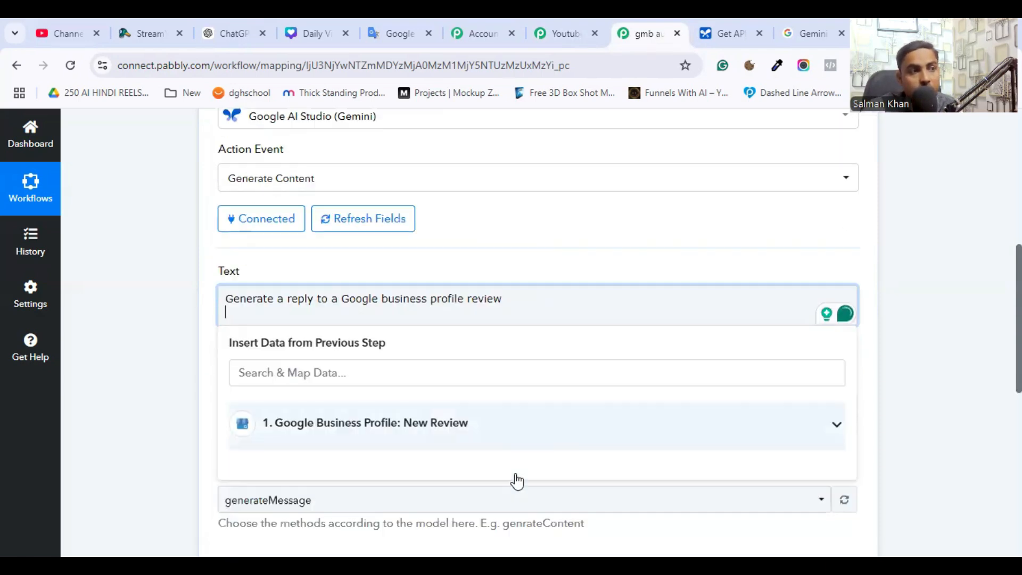
{"action": "left_click", "coordinate": [524, 282]}
{"action": "scroll", "coordinate": [526, 330], "scroll_direction": "down", "scroll_amount": 3}
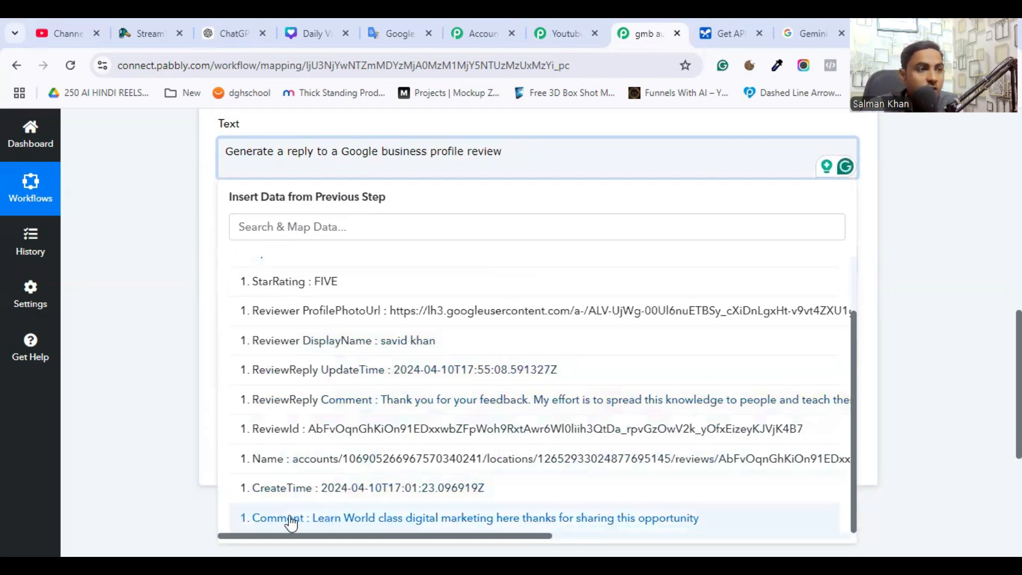
{"action": "left_click", "coordinate": [352, 519]}
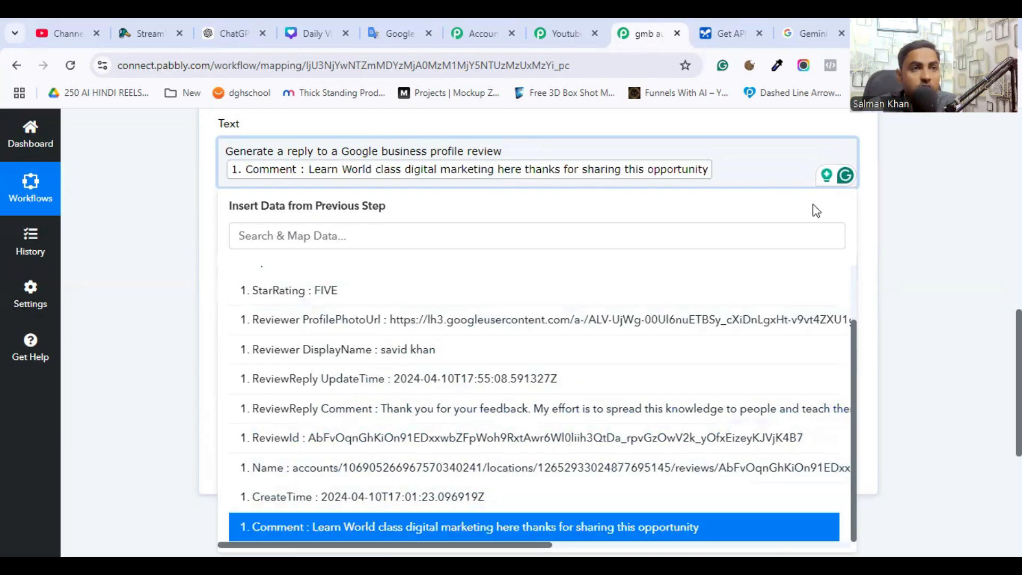
{"action": "left_click", "coordinate": [813, 206]}
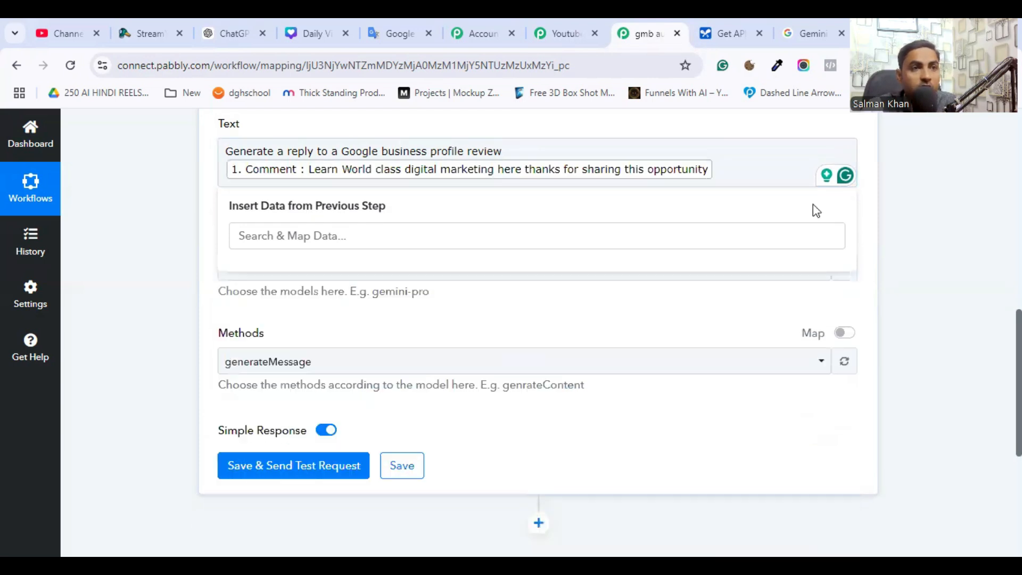
{"action": "left_click", "coordinate": [867, 246]}
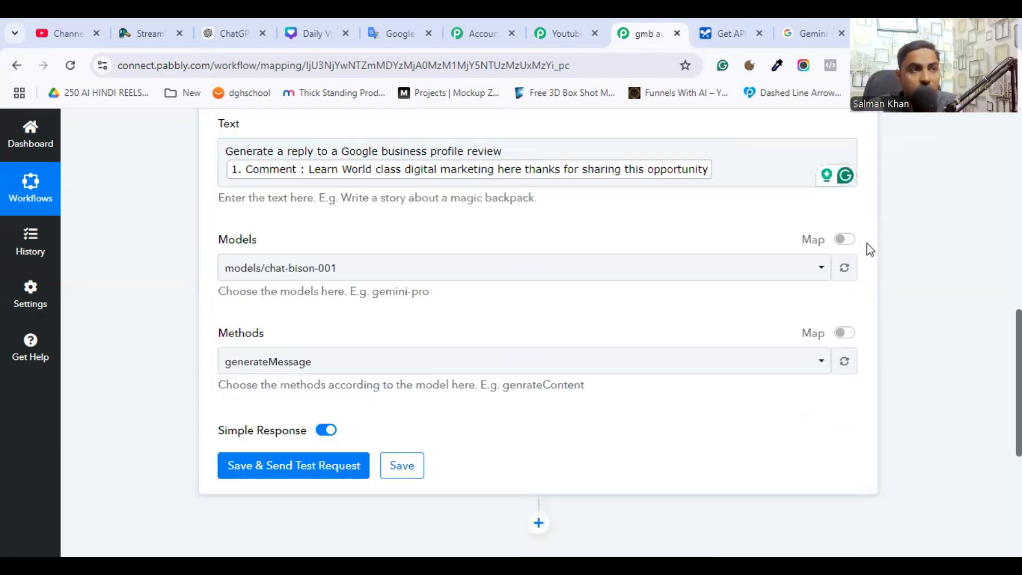
- Set the Gemini action's model to models/gemini-pro, then save it and send a test request
{"action": "left_click", "coordinate": [252, 271]}
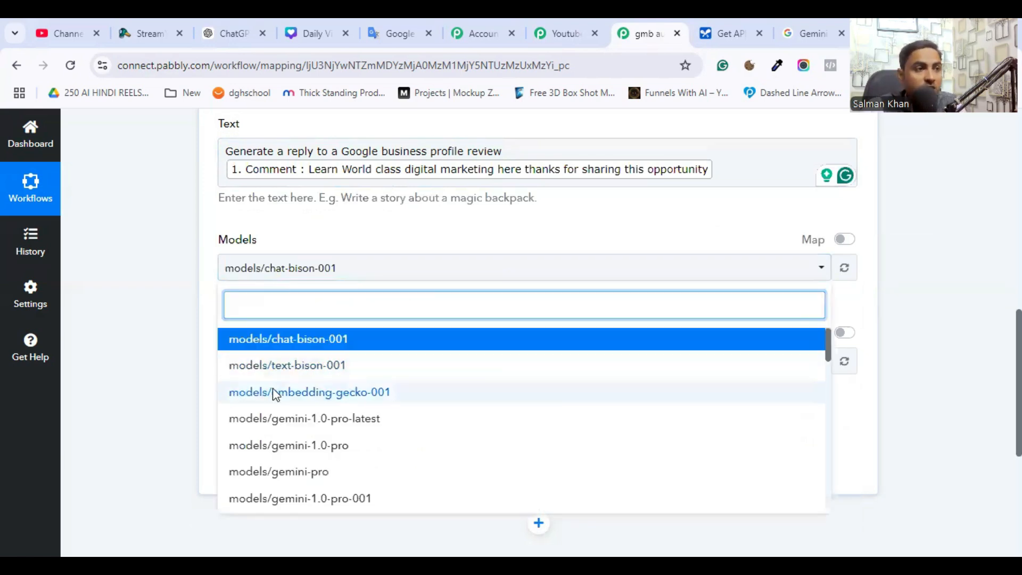
{"action": "left_click", "coordinate": [277, 470]}
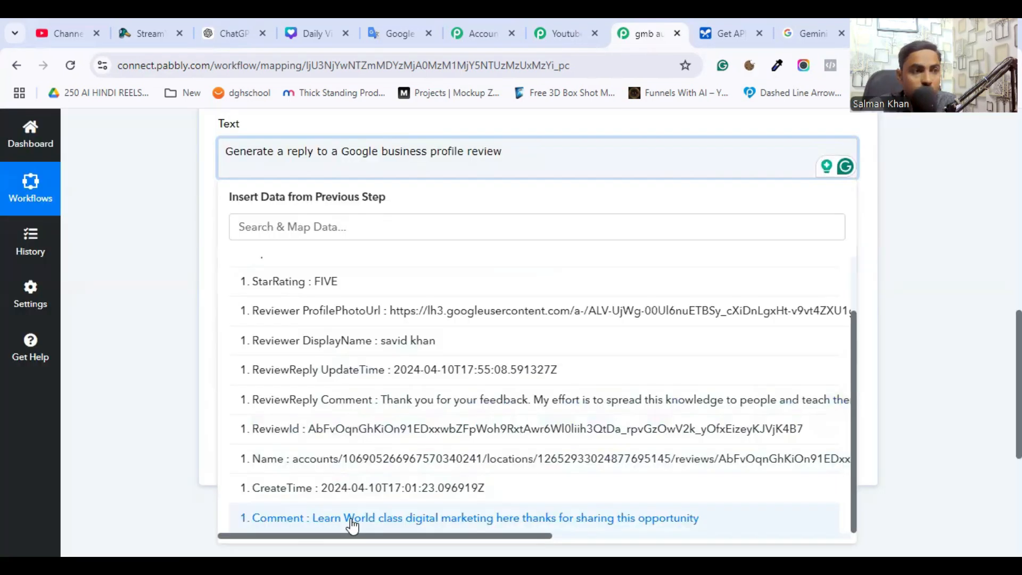
{"action": "left_click", "coordinate": [352, 520]}
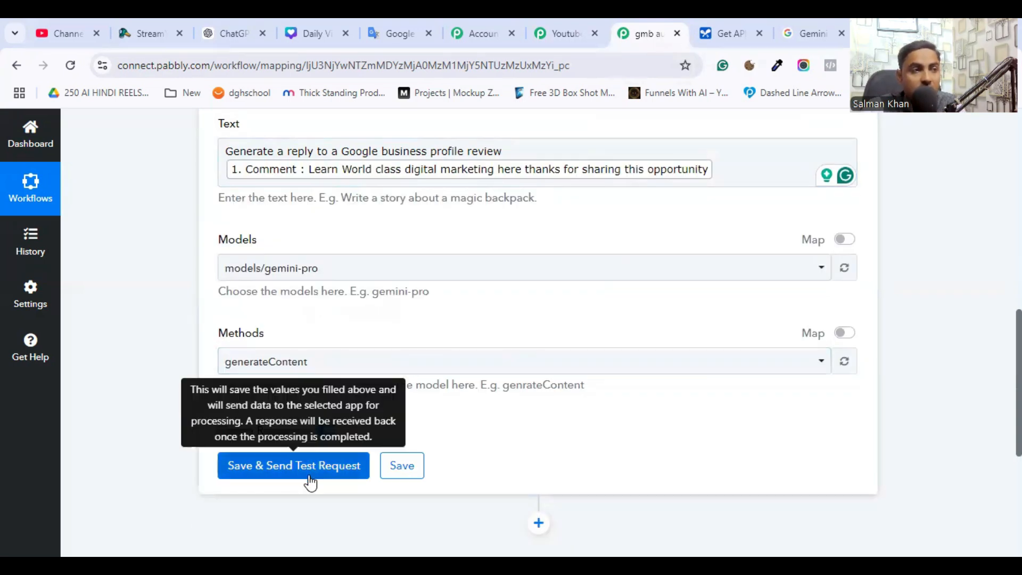
{"action": "left_click", "coordinate": [296, 471]}
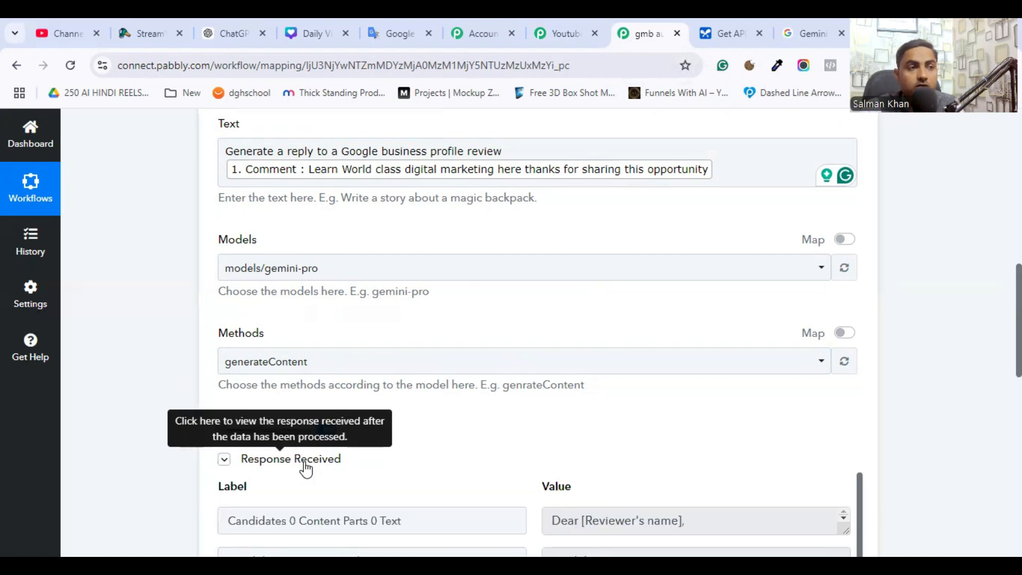
- Examine the labels and values in the Gemini test response, enlarging the Candidates 0 Content Parts 0 Text value to read the generated reply
{"action": "scroll", "coordinate": [652, 410], "scroll_direction": "down", "scroll_amount": 4}
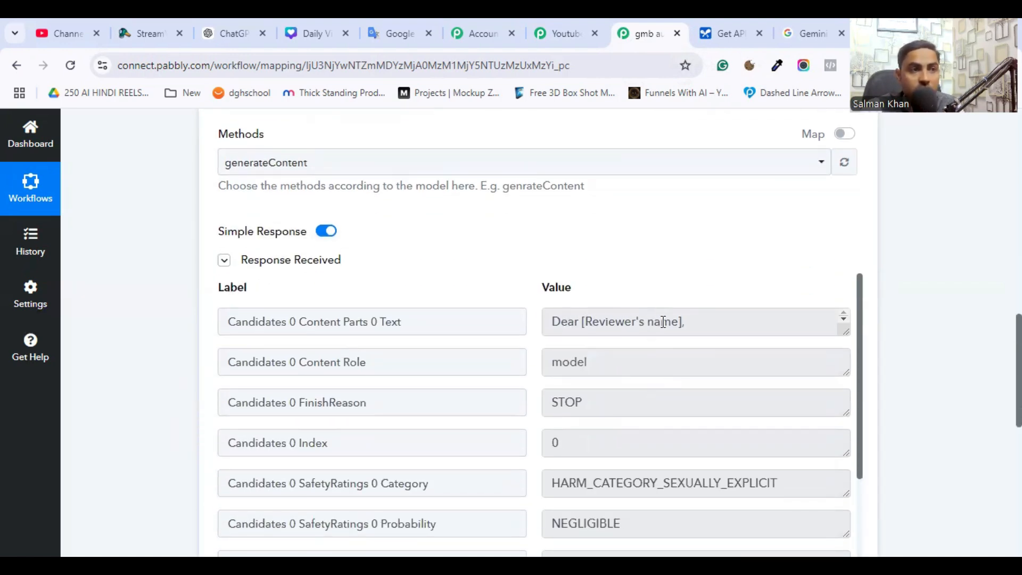
{"action": "scroll", "coordinate": [547, 414], "scroll_direction": "down", "scroll_amount": 2}
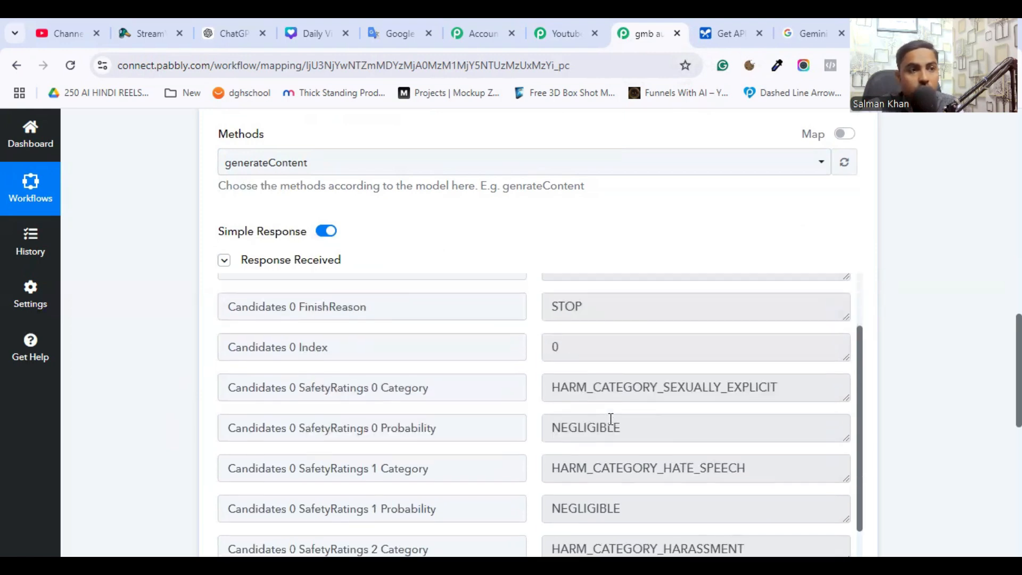
{"action": "scroll", "coordinate": [537, 392], "scroll_direction": "down", "scroll_amount": 5}
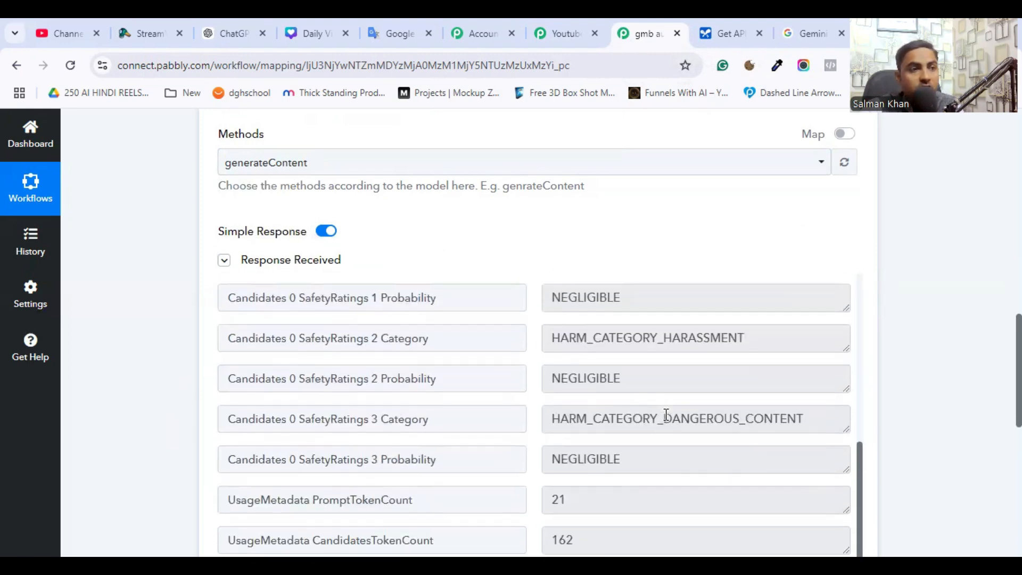
{"action": "scroll", "coordinate": [666, 416], "scroll_direction": "down", "scroll_amount": 4}
{"action": "scroll", "coordinate": [548, 410], "scroll_direction": "up", "scroll_amount": 5}
{"action": "scroll", "coordinate": [548, 406], "scroll_direction": "up", "scroll_amount": 1}
{"action": "scroll", "coordinate": [548, 406], "scroll_direction": "up", "scroll_amount": 1}
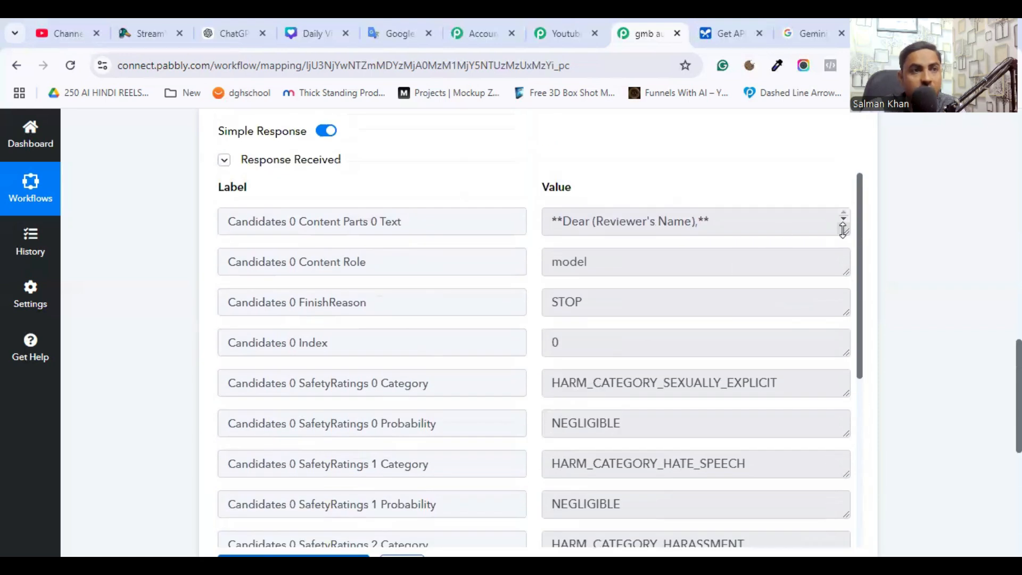
{"action": "left_click_drag", "start_coordinate": [843, 230], "coordinate": [846, 446]}
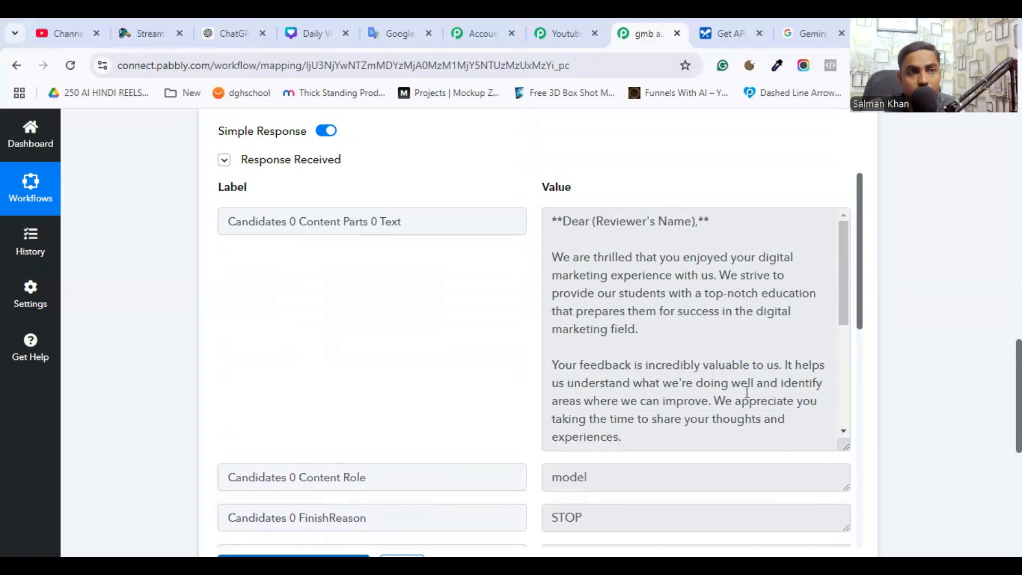
{"action": "left_click_drag", "start_coordinate": [845, 446], "coordinate": [847, 554]}
{"action": "scroll", "coordinate": [806, 313], "scroll_direction": "down", "scroll_amount": 2}
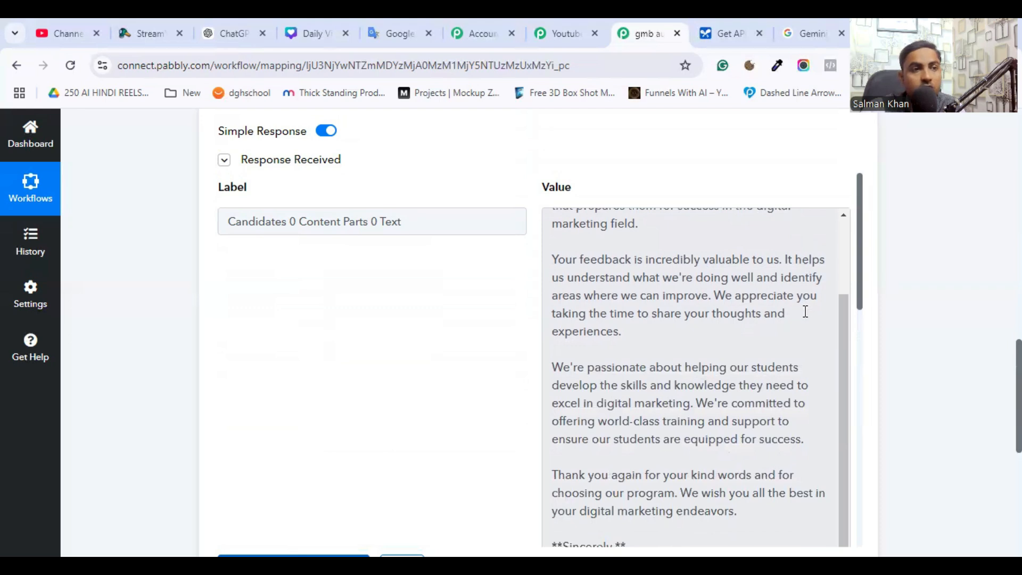
{"action": "scroll", "coordinate": [660, 292], "scroll_direction": "down", "scroll_amount": 10}
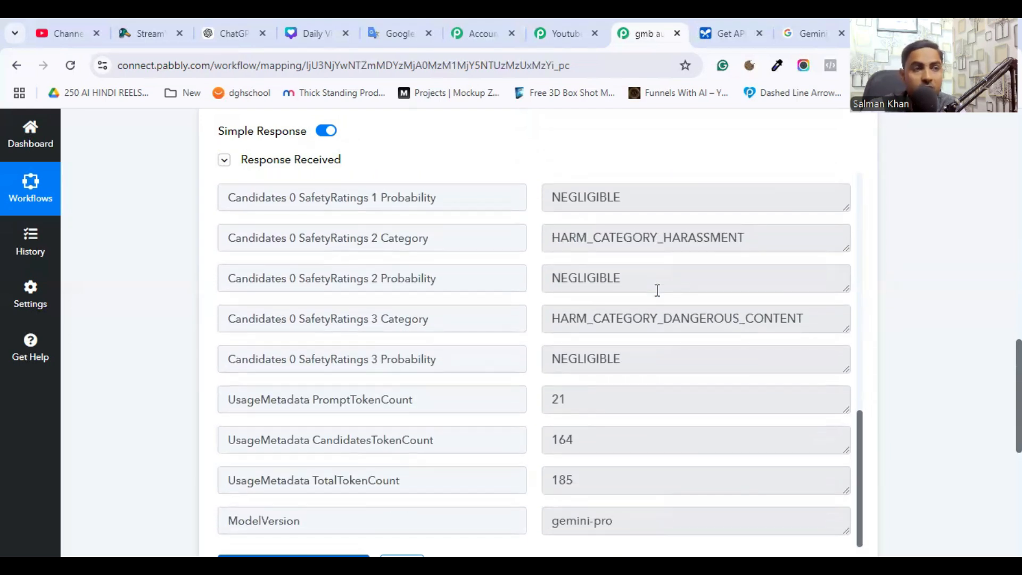
- Save the Google AI Studio (Gemini) action and review the workflow's trigger and action settings
{"action": "scroll", "coordinate": [521, 347], "scroll_direction": "down", "scroll_amount": 8}
{"action": "left_click", "coordinate": [413, 165]}
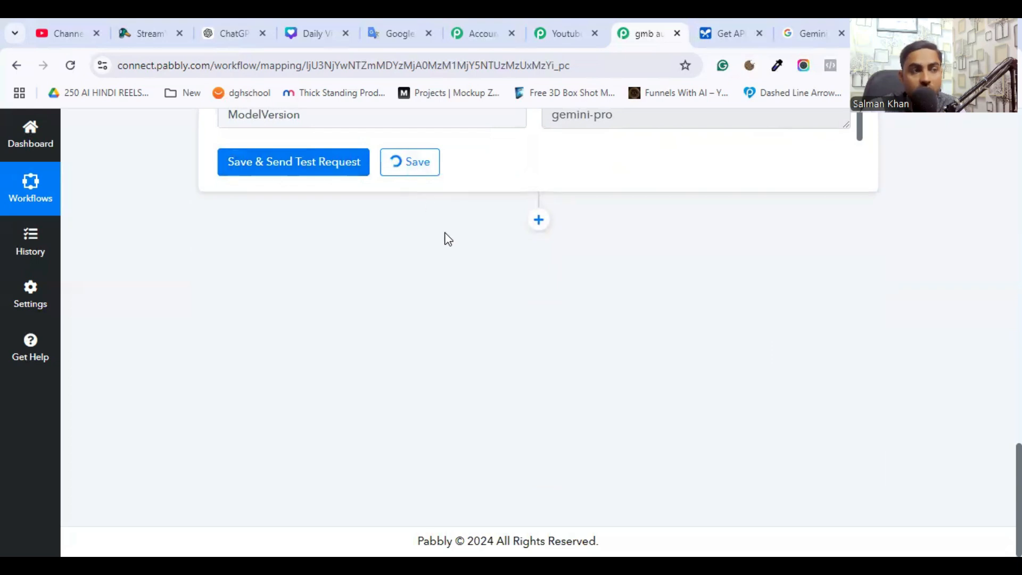
{"action": "scroll", "coordinate": [724, 308], "scroll_direction": "up", "scroll_amount": 8}
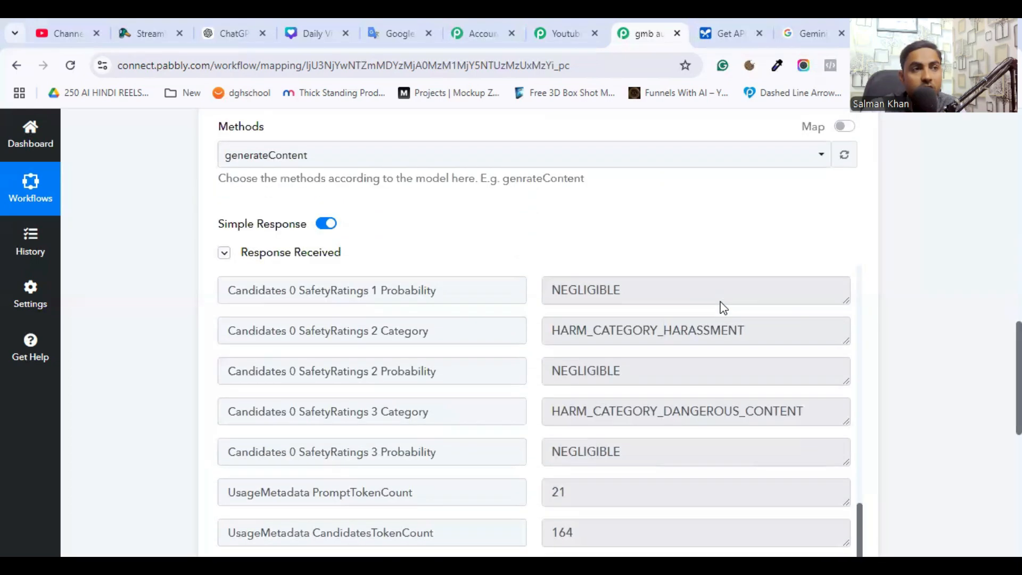
{"action": "scroll", "coordinate": [723, 308], "scroll_direction": "down", "scroll_amount": 8}
{"action": "scroll", "coordinate": [695, 285], "scroll_direction": "up", "scroll_amount": 15}
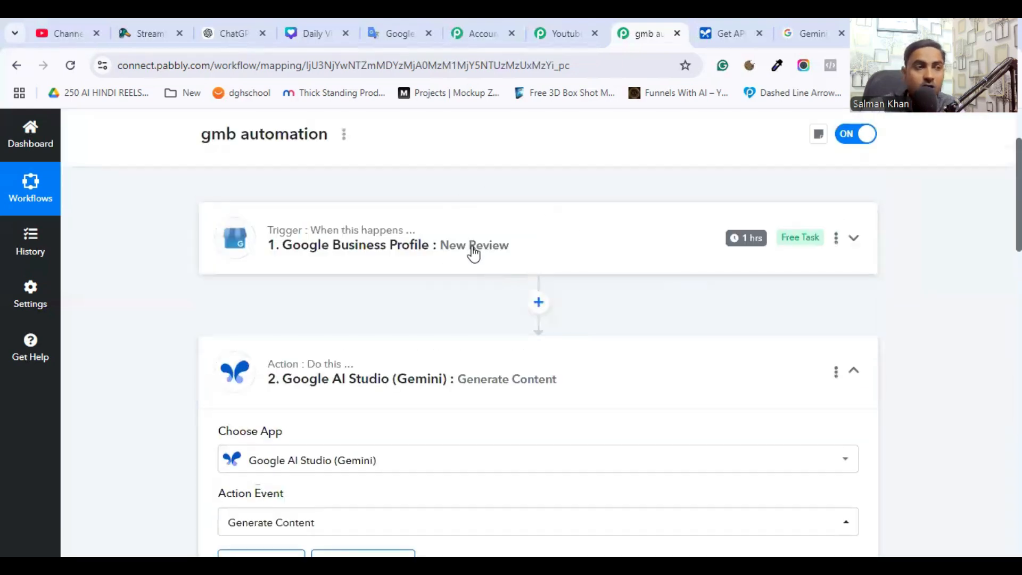
{"action": "scroll", "coordinate": [472, 253], "scroll_direction": "down", "scroll_amount": 5}
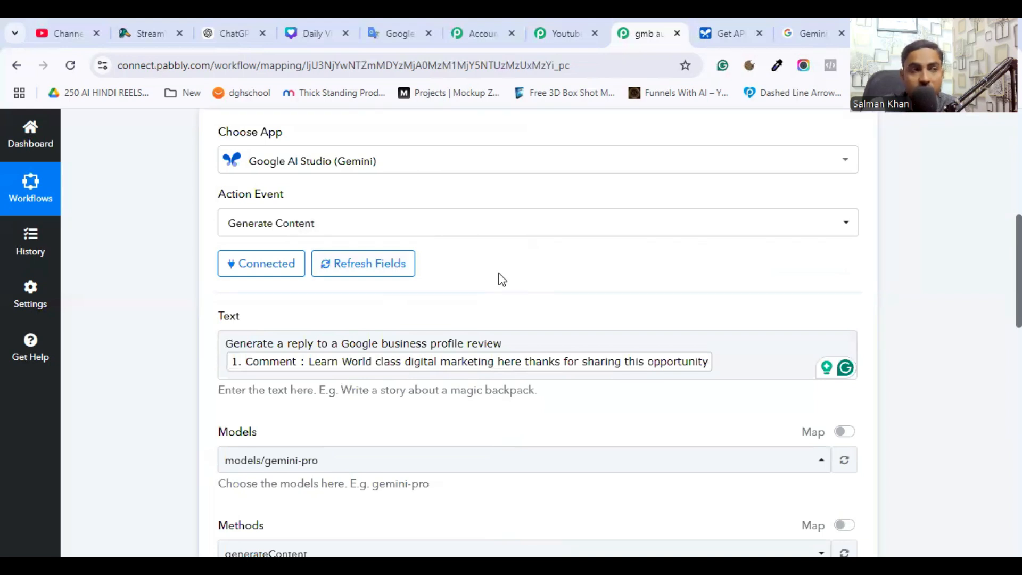
{"action": "scroll", "coordinate": [502, 279], "scroll_direction": "down", "scroll_amount": 15}
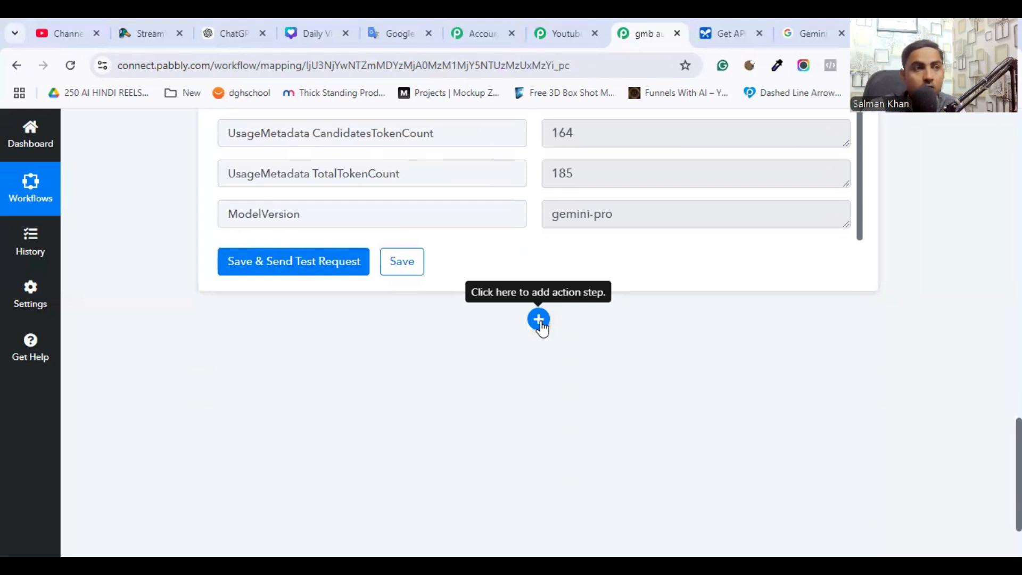
- Add a Google Business Profile action step after the Gemini action and choose Create Reply as its action event
{"action": "left_click", "coordinate": [539, 320]}
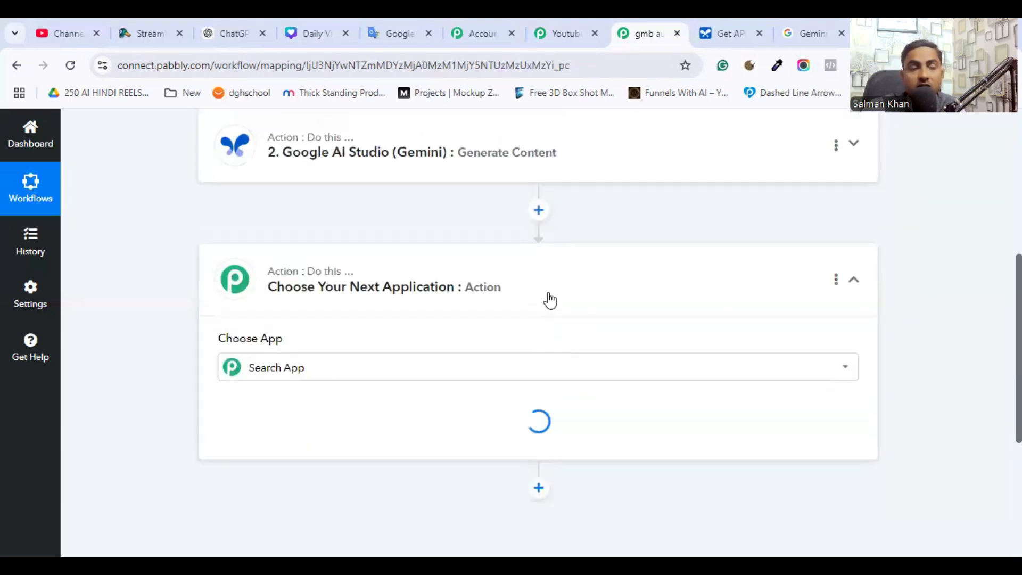
{"action": "left_click", "coordinate": [338, 373]}
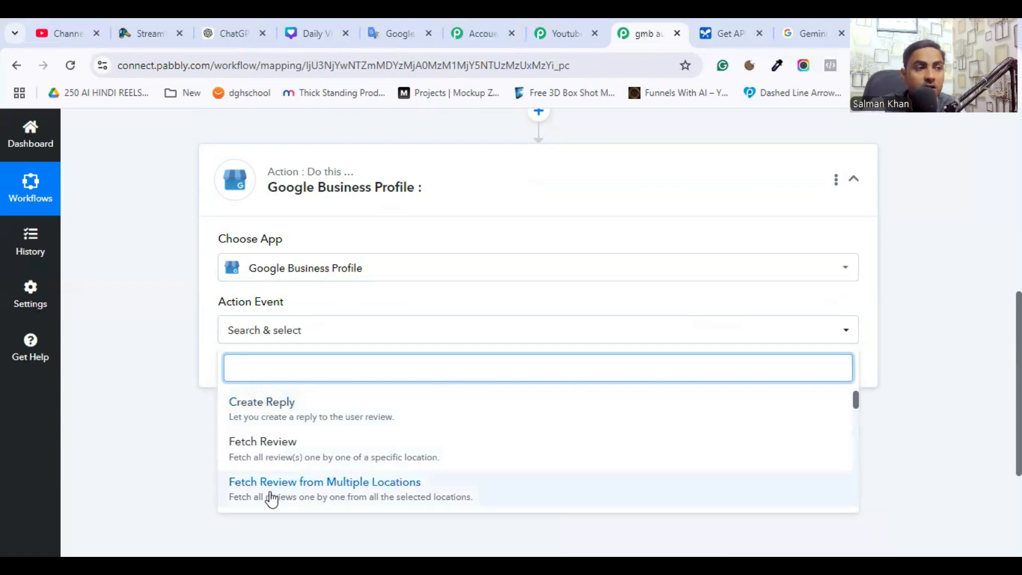
{"action": "scroll", "coordinate": [337, 438], "scroll_direction": "down", "scroll_amount": 10}
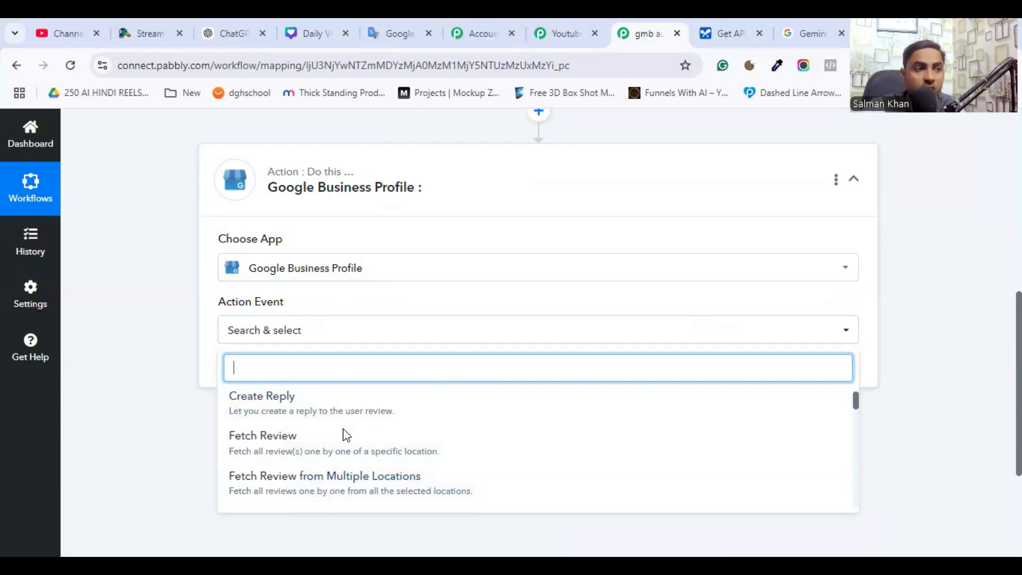
{"action": "scroll", "coordinate": [343, 433], "scroll_direction": "down", "scroll_amount": 3}
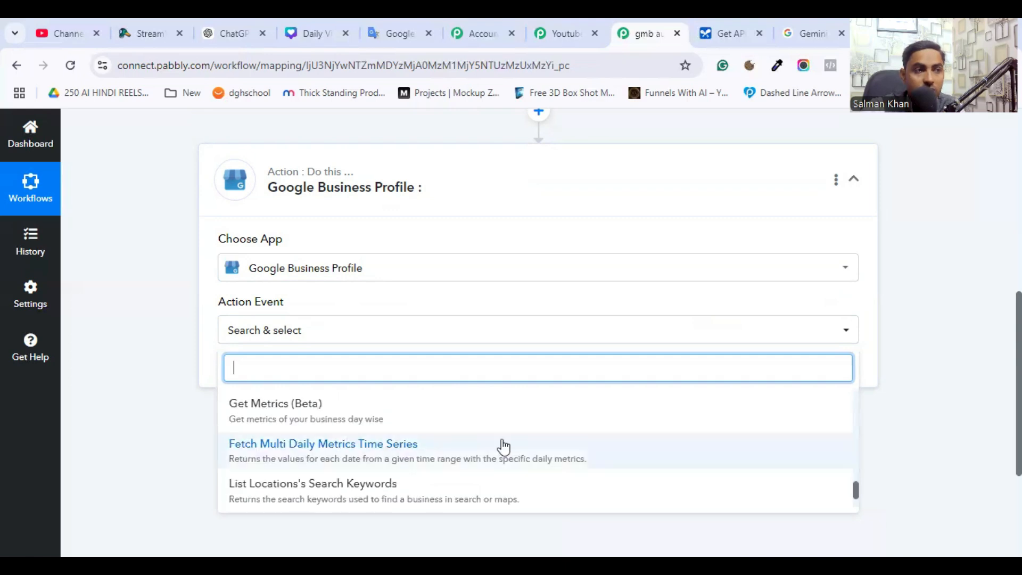
{"action": "scroll", "coordinate": [410, 307], "scroll_direction": "down", "scroll_amount": 4}
{"action": "scroll", "coordinate": [333, 323], "scroll_direction": "up", "scroll_amount": 1}
{"action": "scroll", "coordinate": [333, 323], "scroll_direction": "up", "scroll_amount": 7}
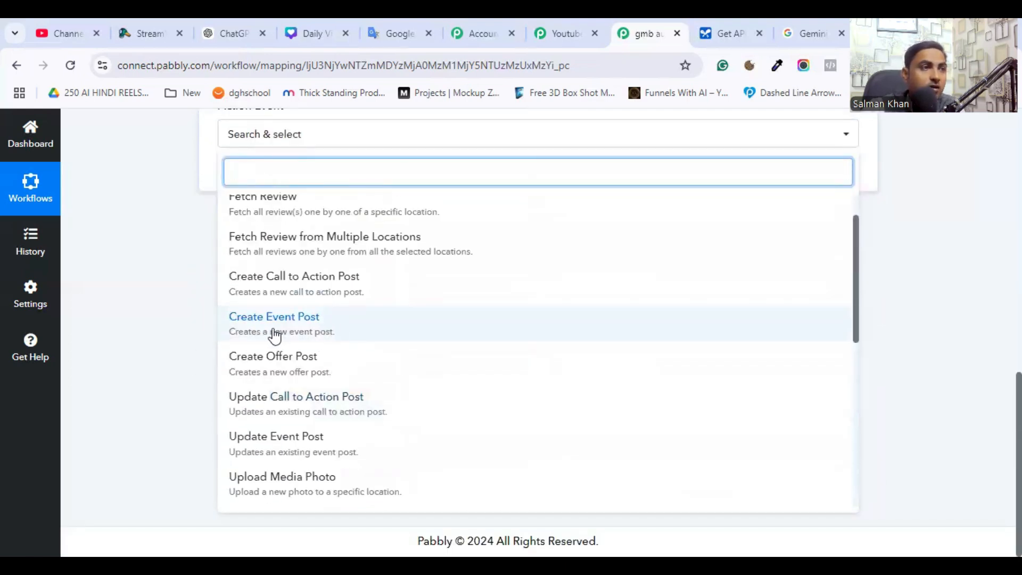
{"action": "scroll", "coordinate": [256, 363], "scroll_direction": "up", "scroll_amount": 1}
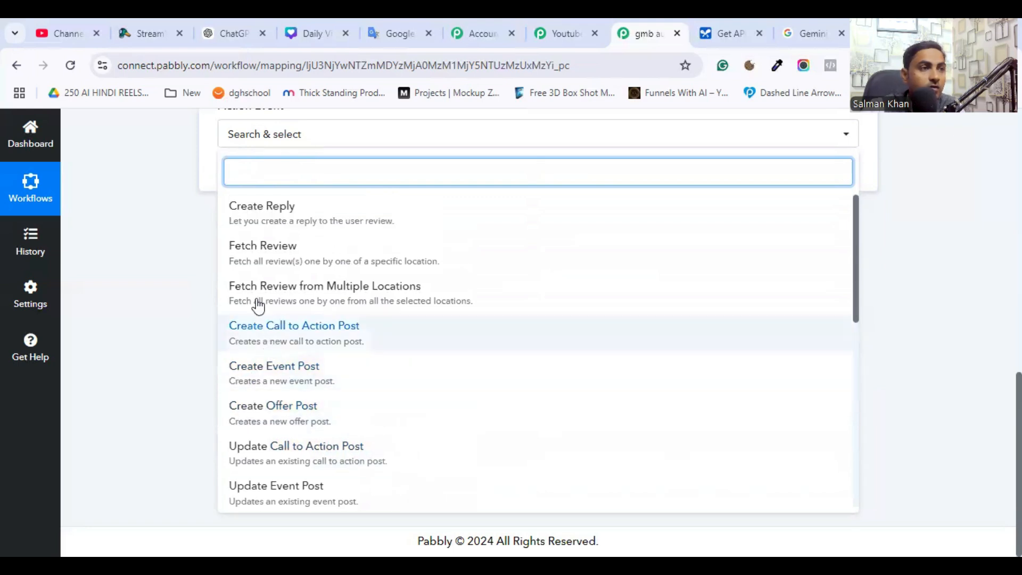
{"action": "scroll", "coordinate": [295, 300], "scroll_direction": "up", "scroll_amount": 2}
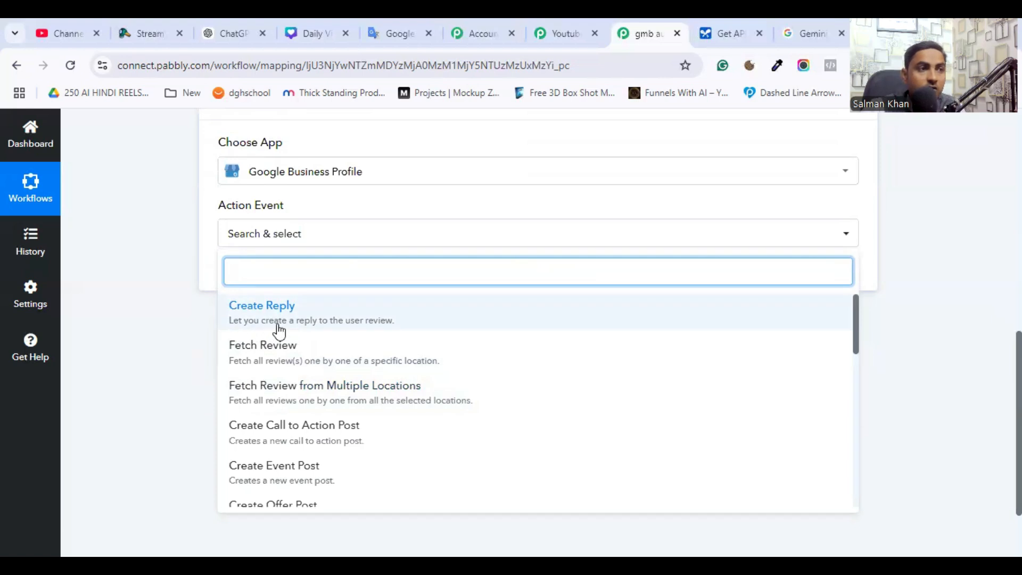
{"action": "left_click", "coordinate": [377, 323]}
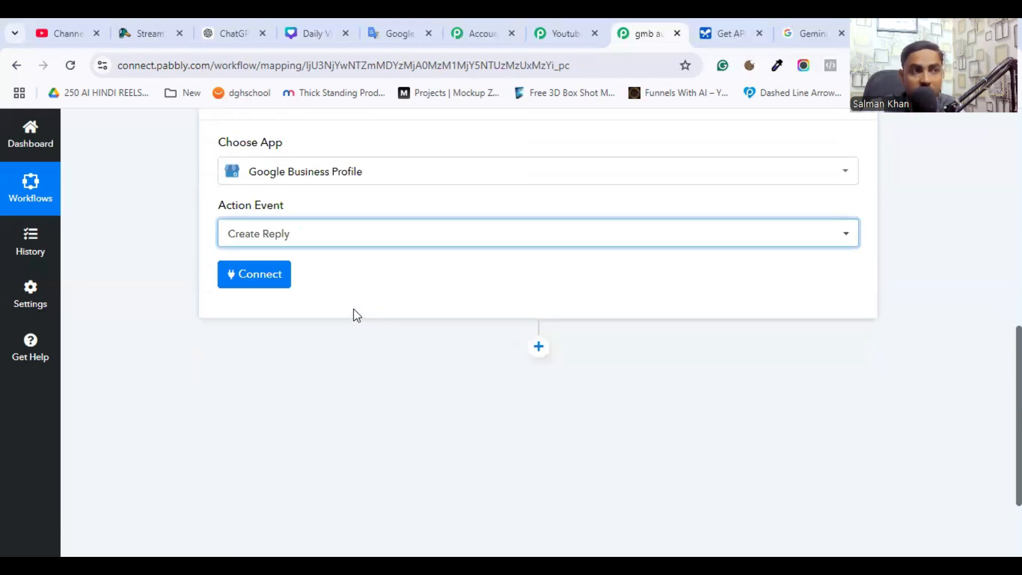
- Connect the Create Reply action through the existing Google Business Profile #1 connection and open its Review Name choices
{"action": "left_click", "coordinate": [258, 275]}
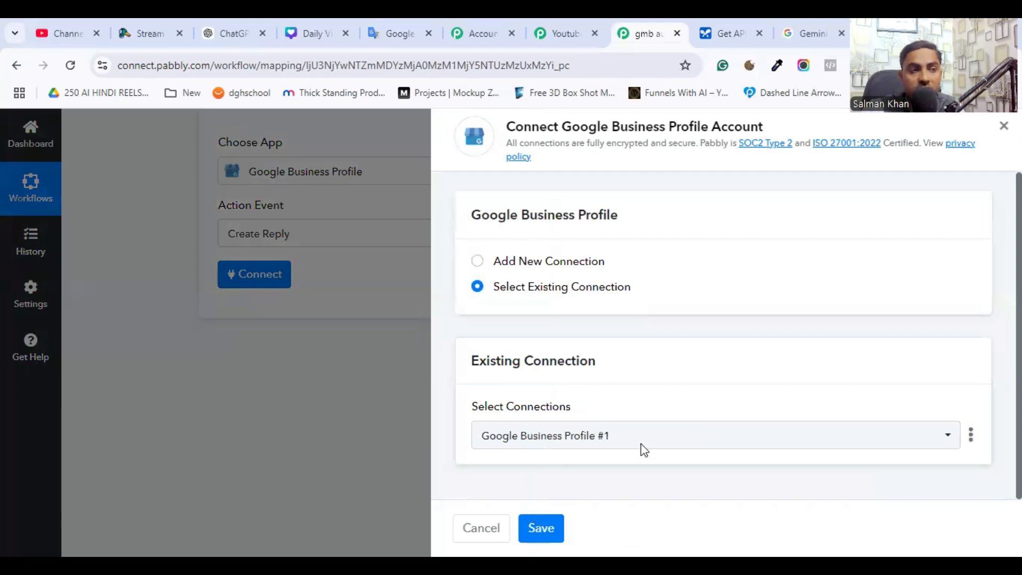
{"action": "left_click", "coordinate": [551, 522]}
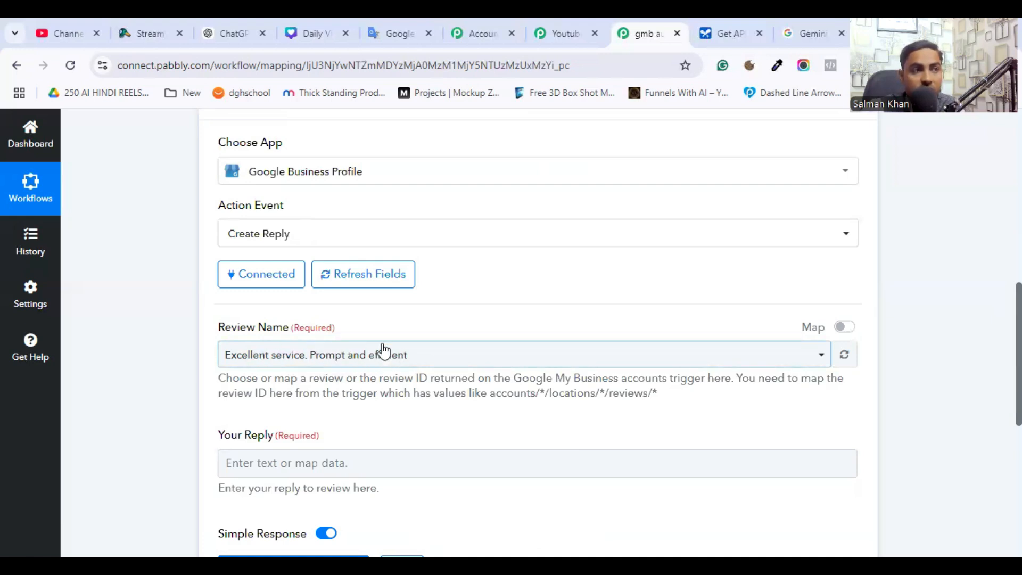
{"action": "left_click", "coordinate": [352, 358]}
- Examine the labels and values in the New Review trigger's received response, including the reviewer, reply, review ID and comment entries
{"action": "scroll", "coordinate": [844, 255], "scroll_direction": "up", "scroll_amount": 7}
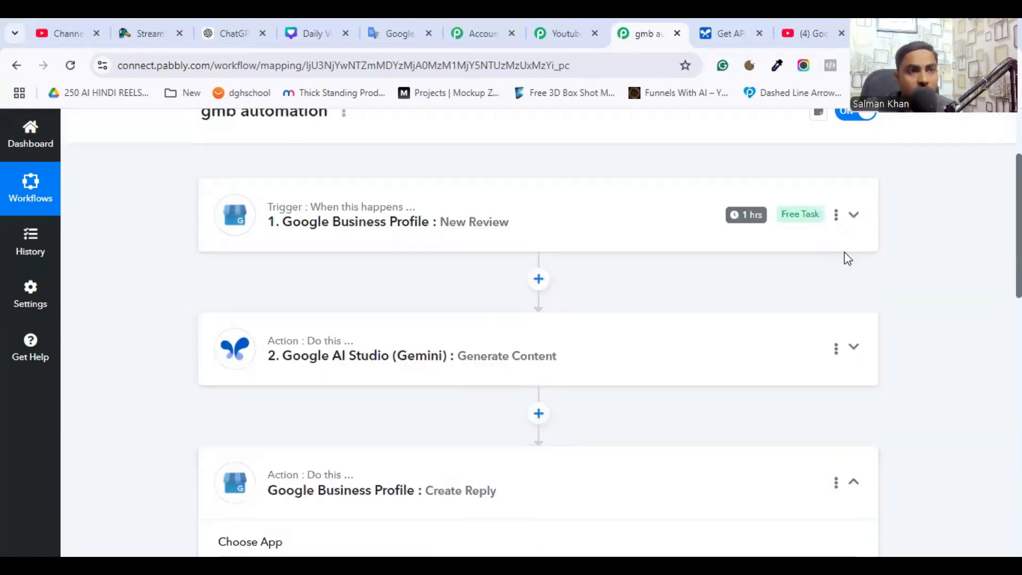
{"action": "left_click", "coordinate": [854, 214]}
{"action": "scroll", "coordinate": [669, 360], "scroll_direction": "up", "scroll_amount": 2}
{"action": "scroll", "coordinate": [656, 367], "scroll_direction": "down", "scroll_amount": 5}
{"action": "scroll", "coordinate": [653, 362], "scroll_direction": "down", "scroll_amount": 6}
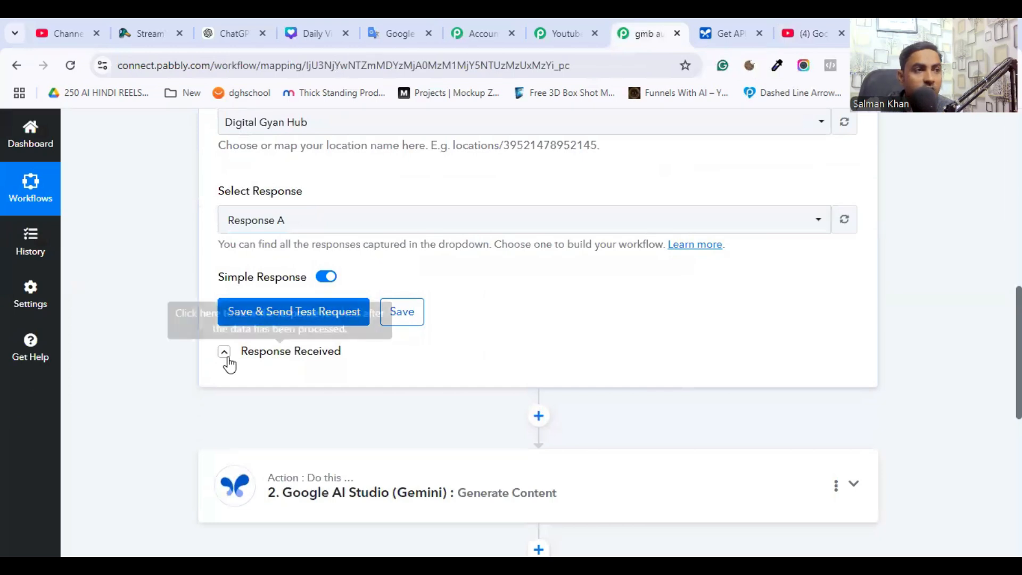
{"action": "left_click", "coordinate": [226, 358]}
{"action": "scroll", "coordinate": [737, 367], "scroll_direction": "down", "scroll_amount": 3}
{"action": "scroll", "coordinate": [745, 394], "scroll_direction": "up", "scroll_amount": 3}
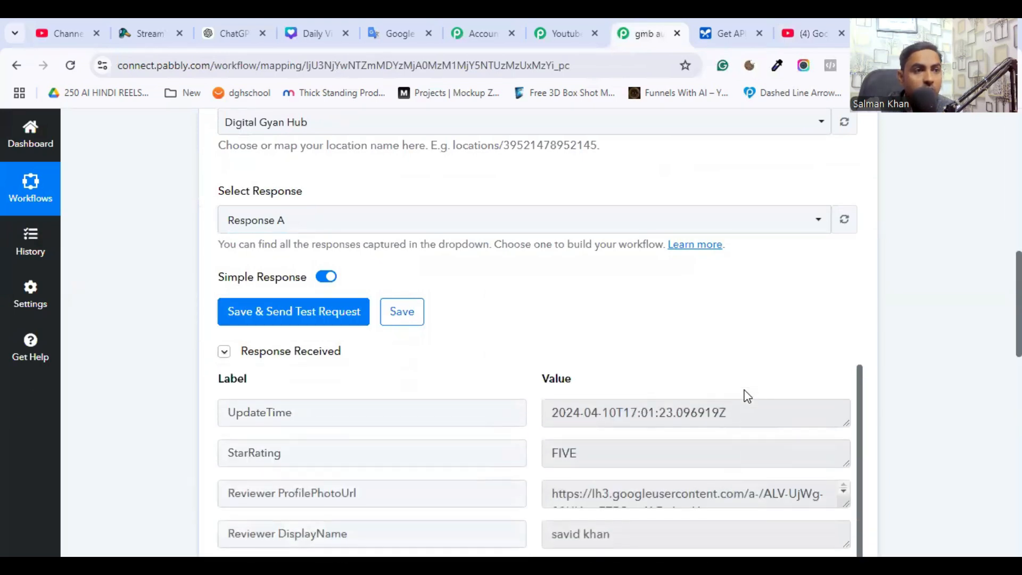
{"action": "scroll", "coordinate": [748, 397], "scroll_direction": "down", "scroll_amount": 5}
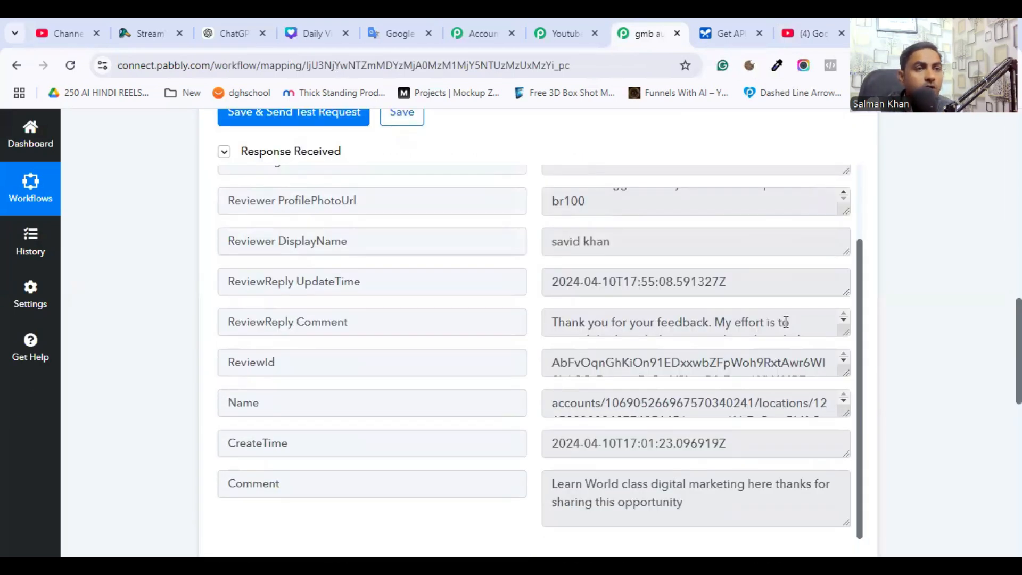
{"action": "scroll", "coordinate": [769, 397], "scroll_direction": "down", "scroll_amount": 3}
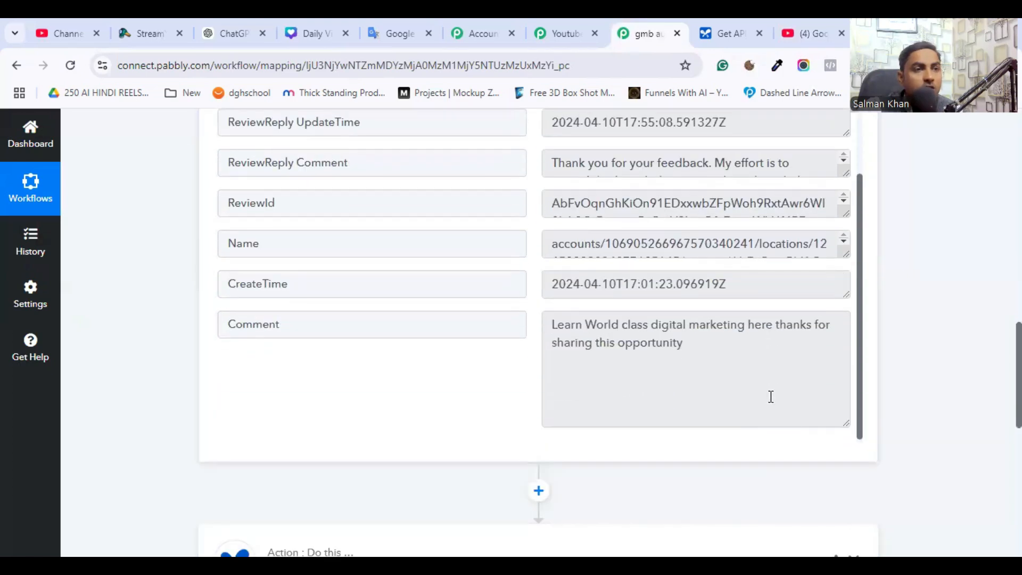
{"action": "scroll", "coordinate": [713, 371], "scroll_direction": "up", "scroll_amount": 3}
{"action": "scroll", "coordinate": [713, 371], "scroll_direction": "up", "scroll_amount": 3}
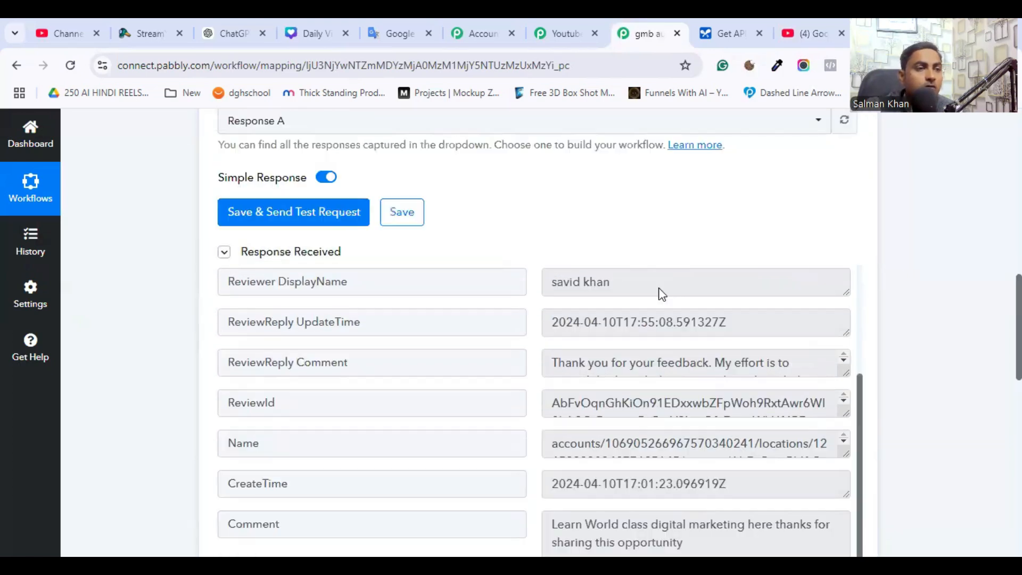
{"action": "scroll", "coordinate": [660, 288], "scroll_direction": "down", "scroll_amount": 14}
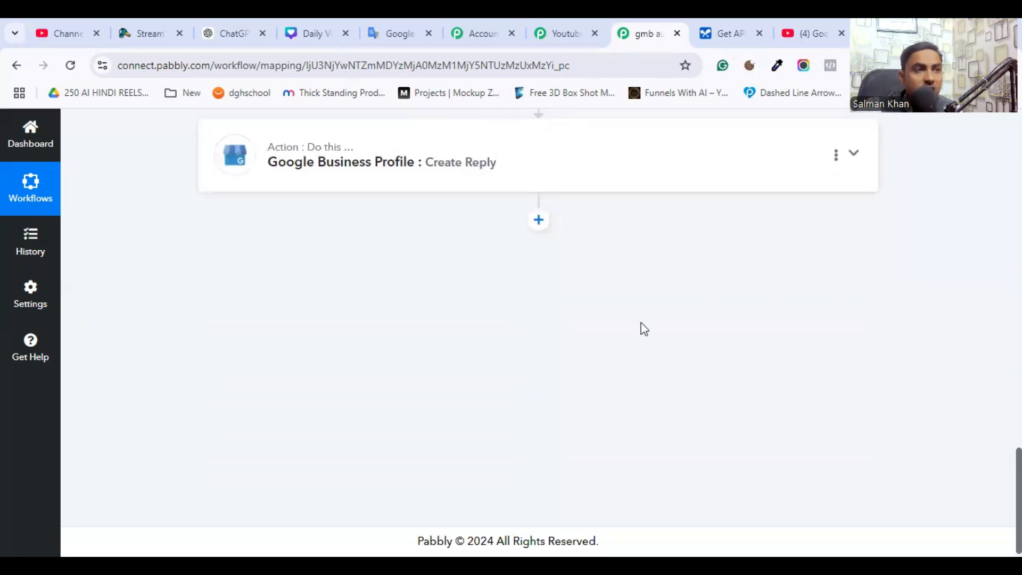
- Reopen the Create Reply action and set its Review Name to "they are very much supportive and skilled."
{"action": "scroll", "coordinate": [865, 224], "scroll_direction": "up", "scroll_amount": 2}
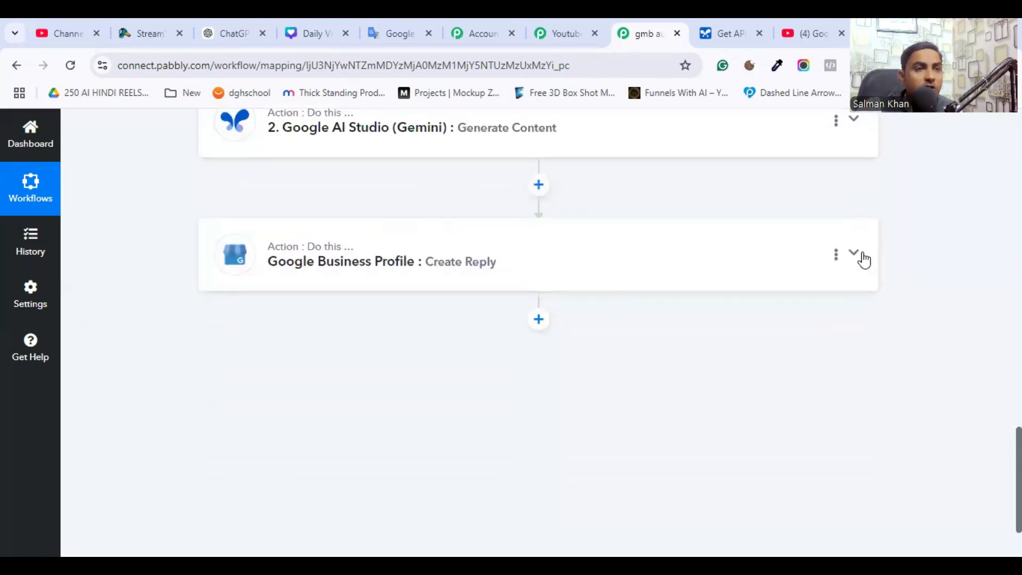
{"action": "left_click", "coordinate": [858, 256]}
{"action": "scroll", "coordinate": [460, 331], "scroll_direction": "down", "scroll_amount": 10}
{"action": "scroll", "coordinate": [453, 332], "scroll_direction": "up", "scroll_amount": 6}
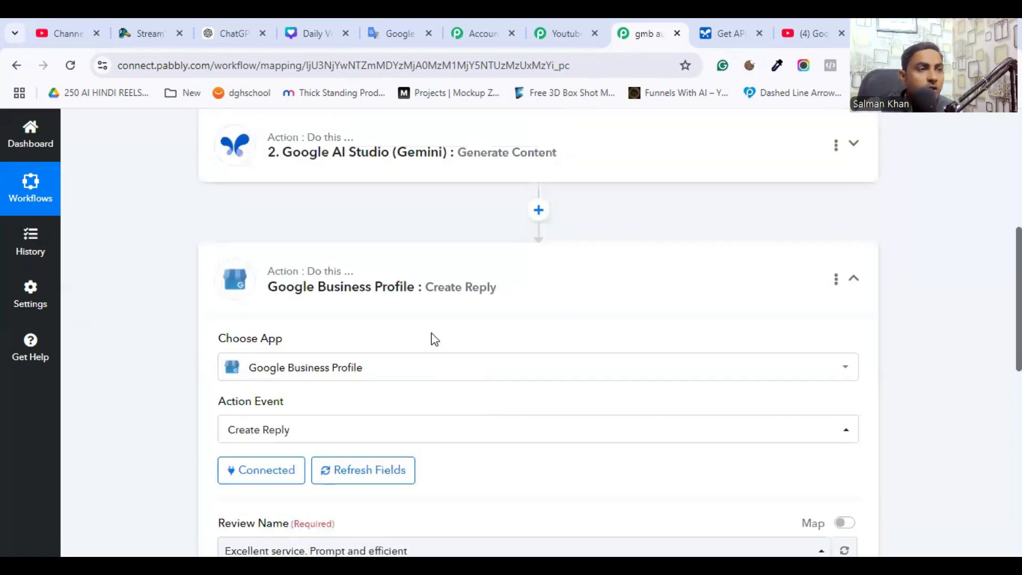
{"action": "scroll", "coordinate": [431, 337], "scroll_direction": "down", "scroll_amount": 5}
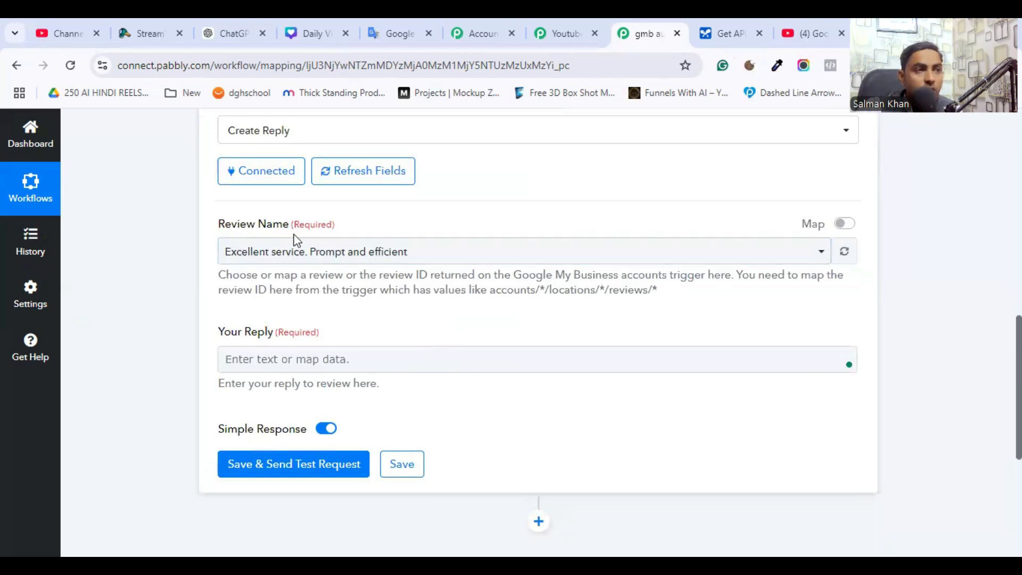
{"action": "left_click", "coordinate": [459, 258]}
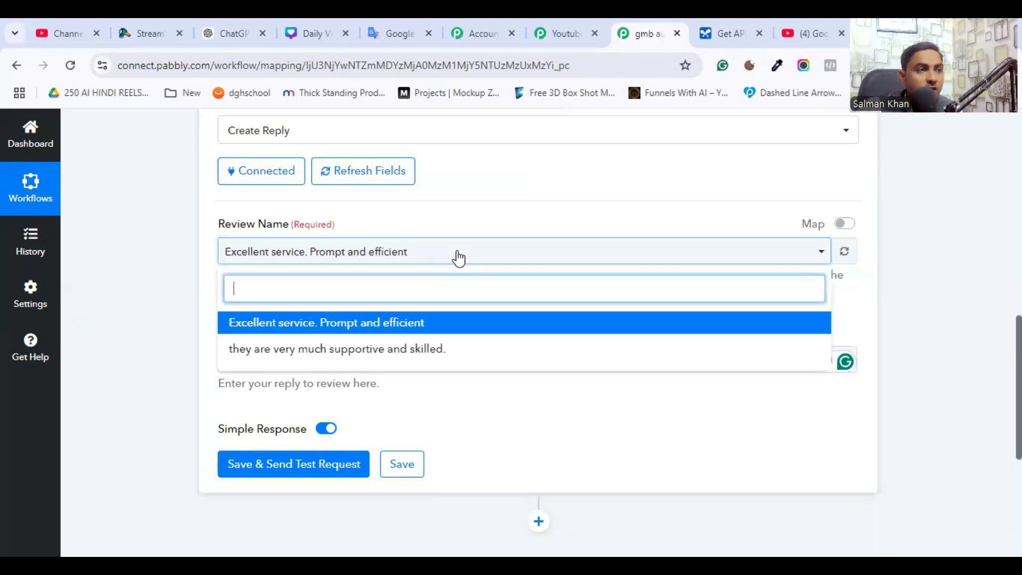
{"action": "left_click", "coordinate": [372, 349]}
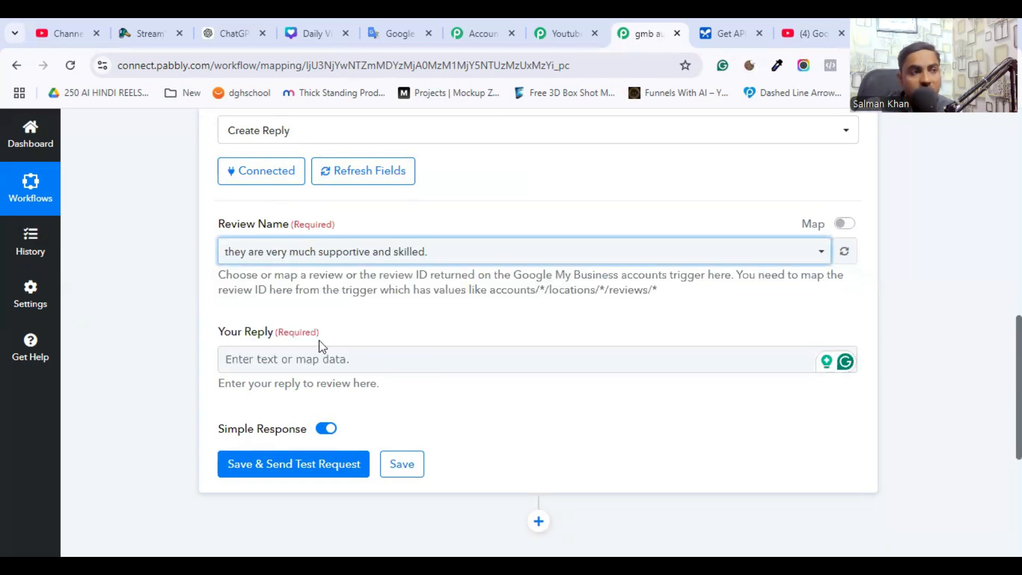
{"action": "left_click", "coordinate": [301, 361]}
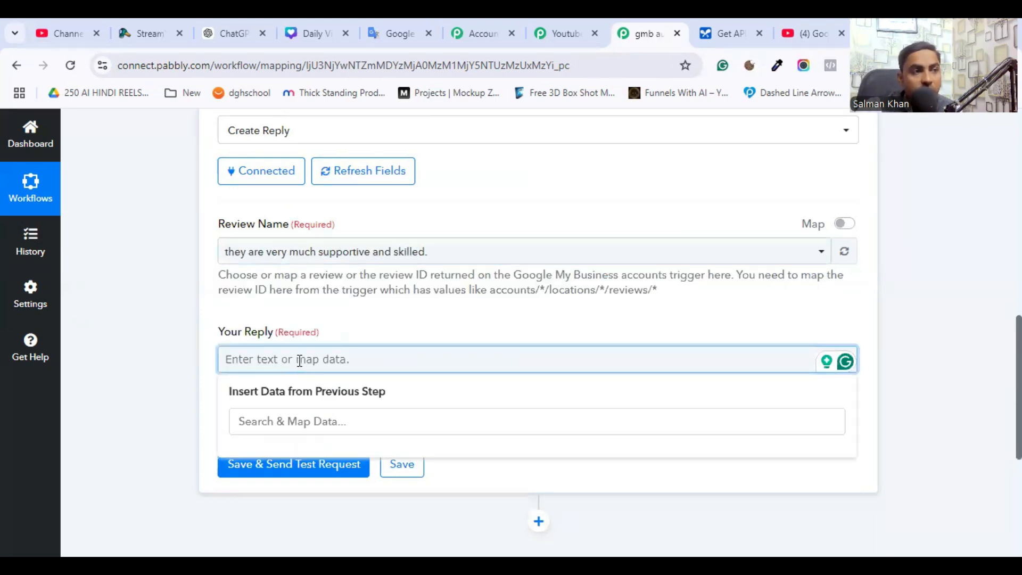
{"action": "left_click", "coordinate": [359, 418]}
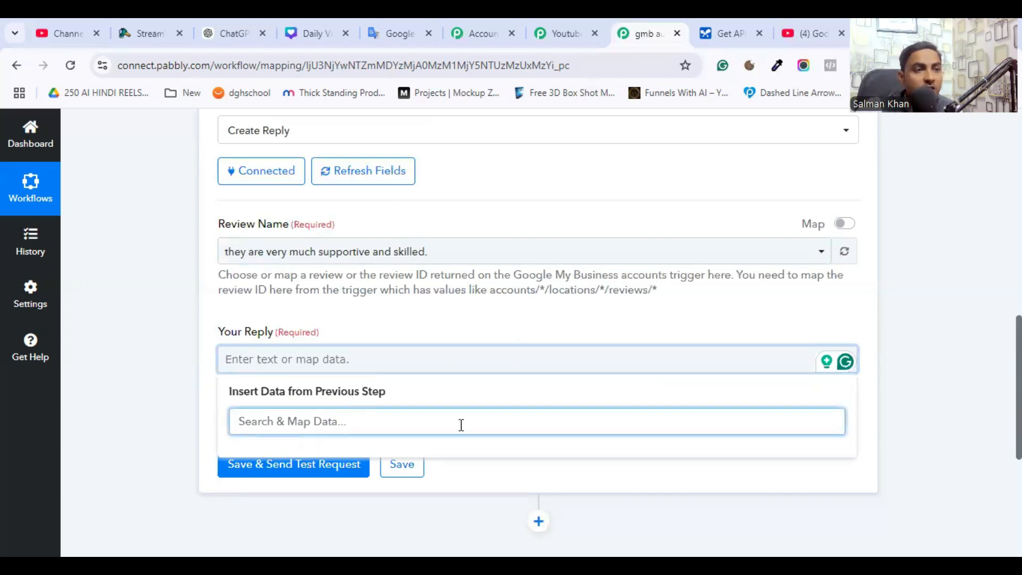
{"action": "scroll", "coordinate": [479, 424], "scroll_direction": "down", "scroll_amount": 2}
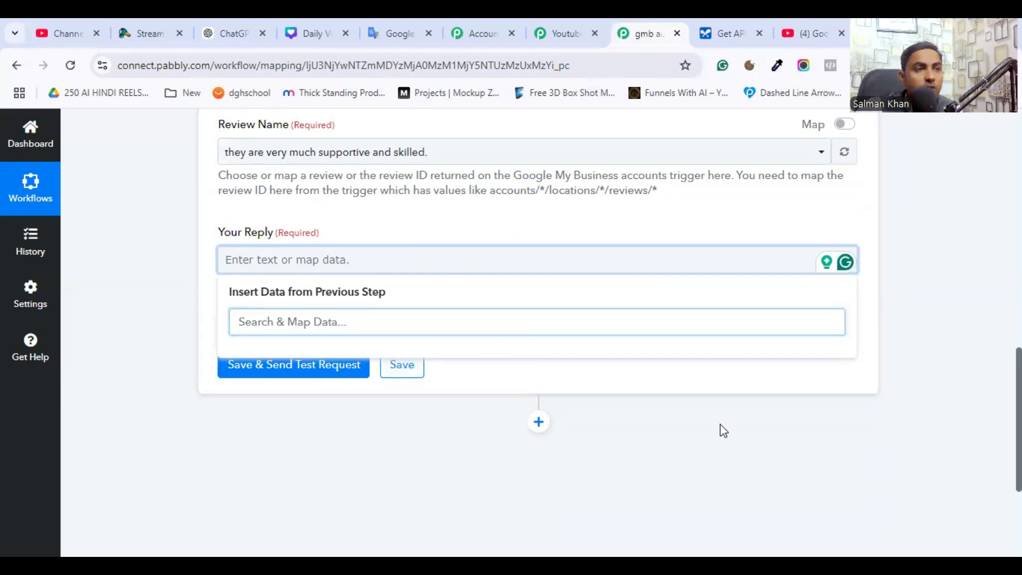
{"action": "left_click", "coordinate": [723, 430]}
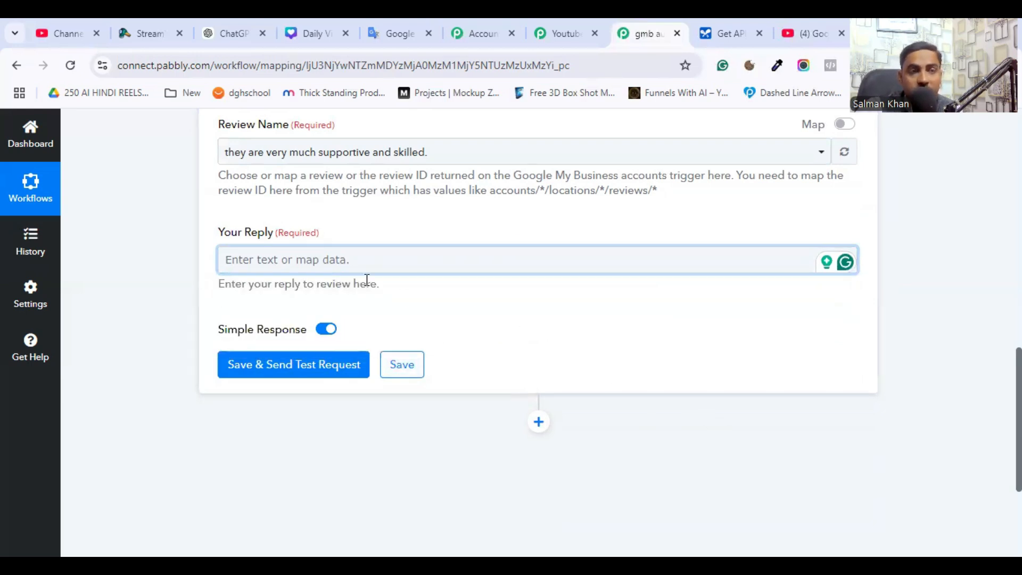
{"action": "scroll", "coordinate": [505, 293], "scroll_direction": "up", "scroll_amount": 4}
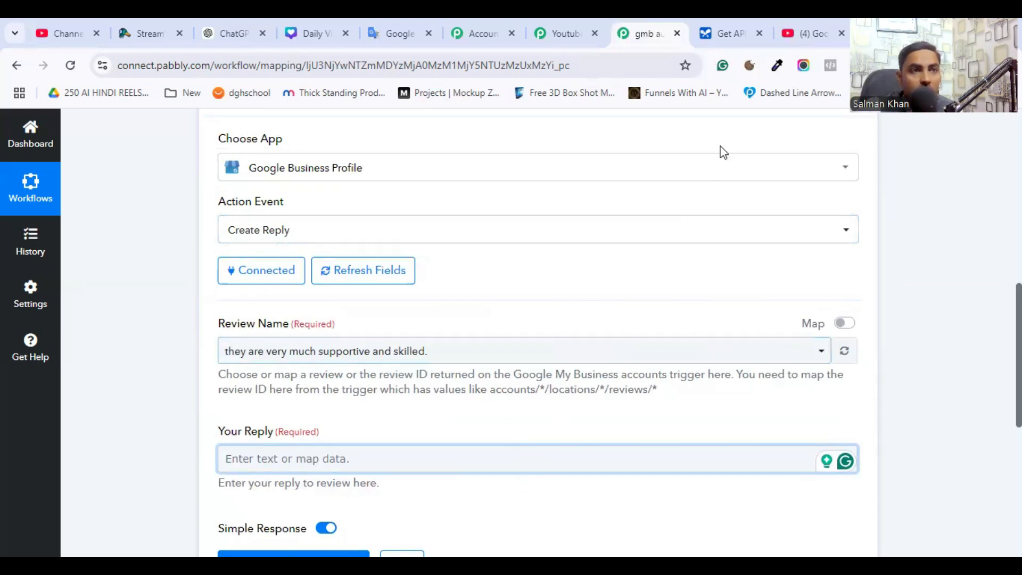
- Close the two browser tabs after the workflow's tab and map Gemini's Candidates 0 Content Parts 0 Text value into Your Reply
{"action": "left_click", "coordinate": [842, 33]}
{"action": "left_click", "coordinate": [841, 33]}
{"action": "left_click", "coordinate": [426, 462]}
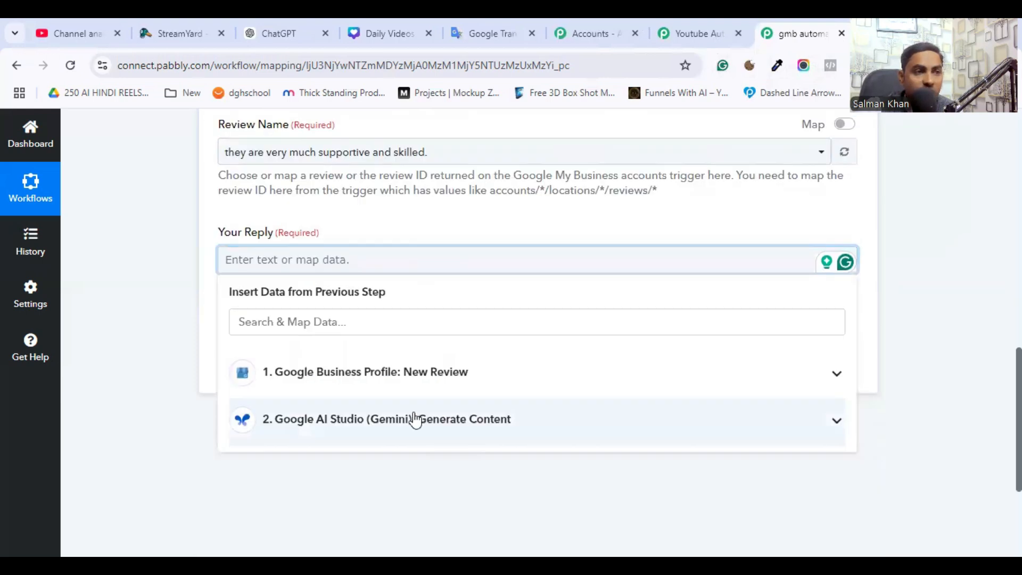
{"action": "left_click", "coordinate": [443, 428]}
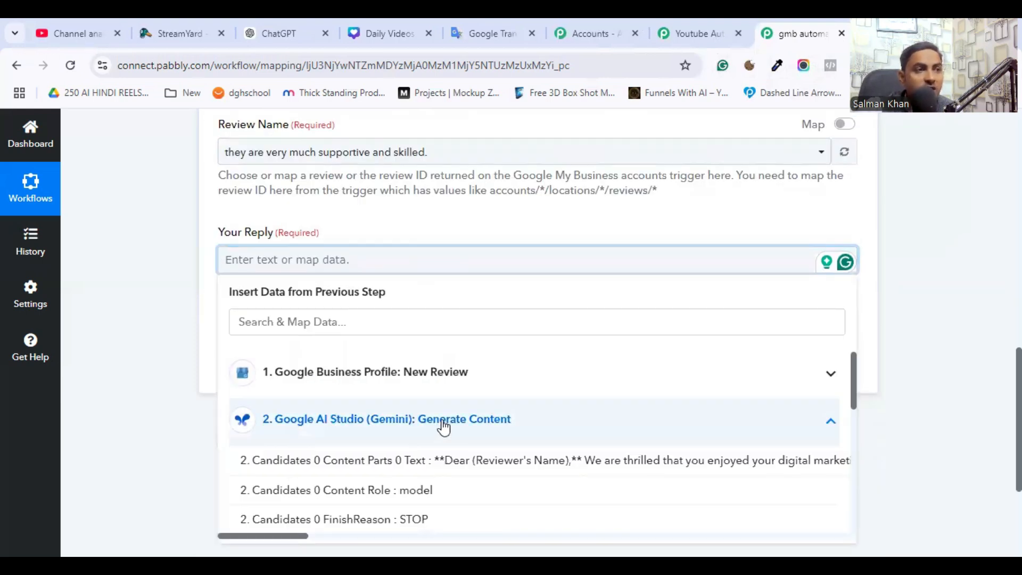
{"action": "scroll", "coordinate": [443, 428], "scroll_direction": "down", "scroll_amount": 7}
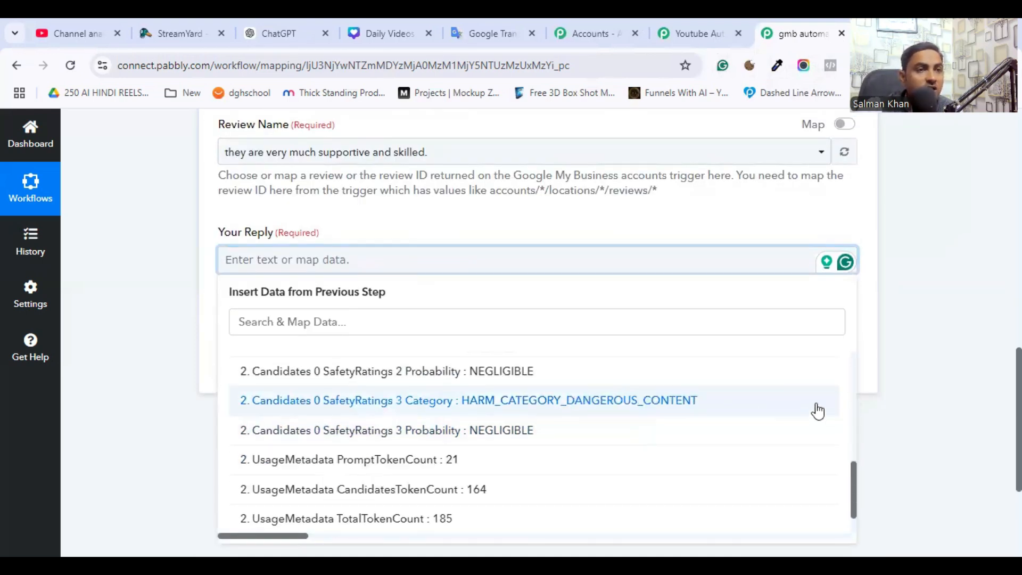
{"action": "scroll", "coordinate": [818, 410], "scroll_direction": "down", "scroll_amount": 2}
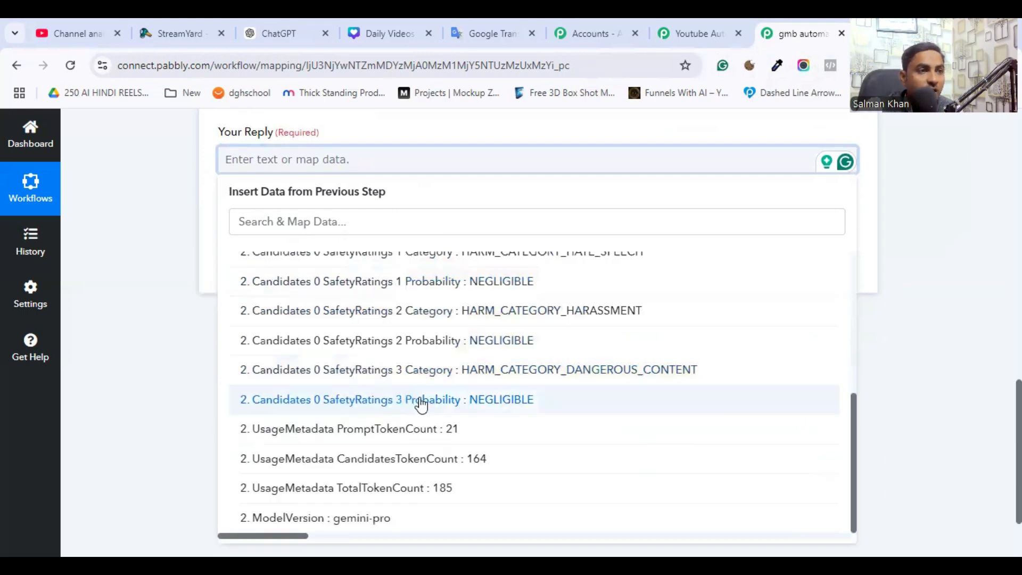
{"action": "scroll", "coordinate": [421, 405], "scroll_direction": "up", "scroll_amount": 5}
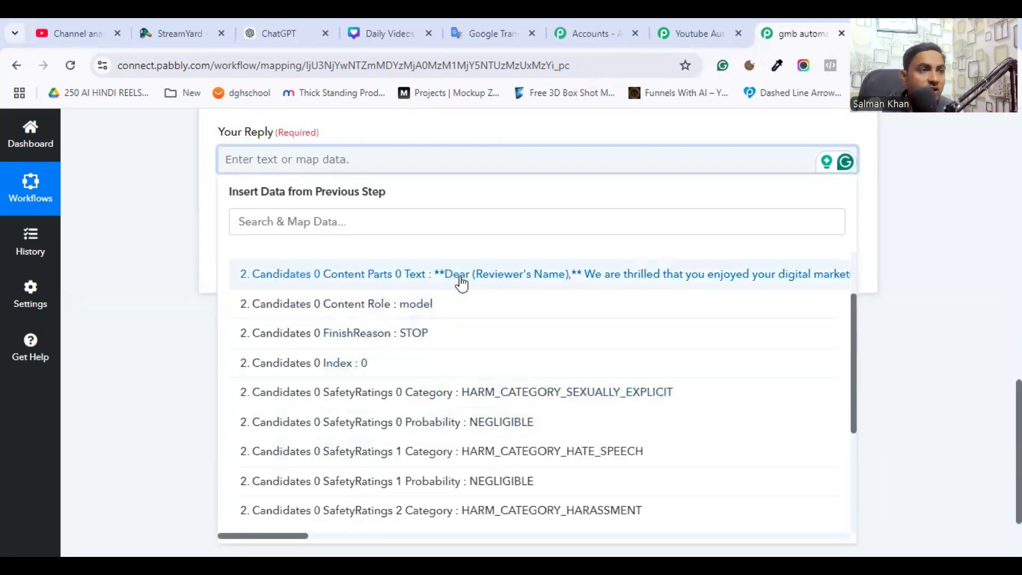
{"action": "left_click", "coordinate": [461, 283]}
- Insert the greeting "Hello," above the mapped Gemini text in Your Reply, separated from it by a blank line
{"action": "scroll", "coordinate": [461, 330], "scroll_direction": "up", "scroll_amount": 4}
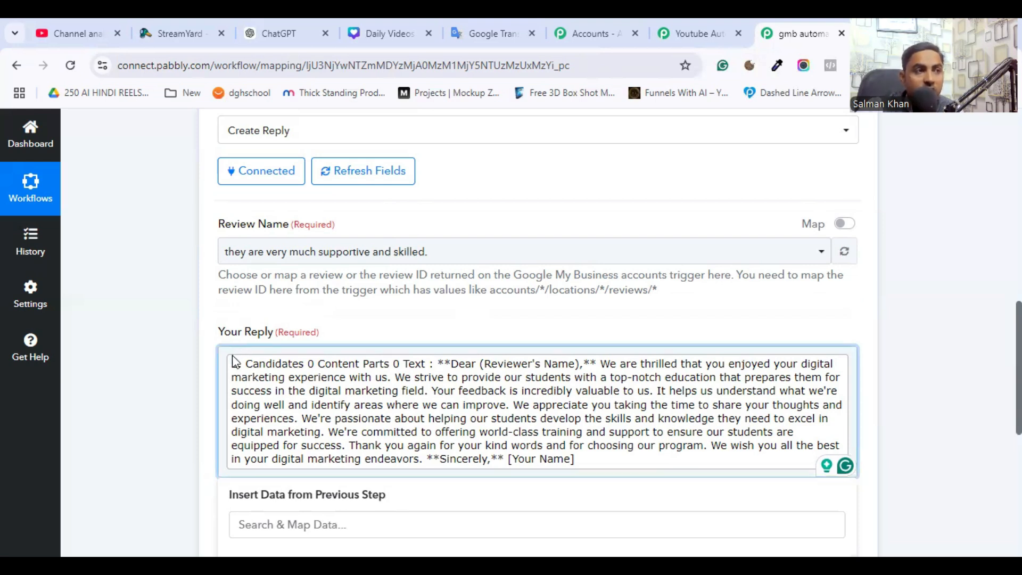
{"action": "left_click", "coordinate": [597, 365]}
{"action": "scroll", "coordinate": [597, 361], "scroll_direction": "down", "scroll_amount": 1}
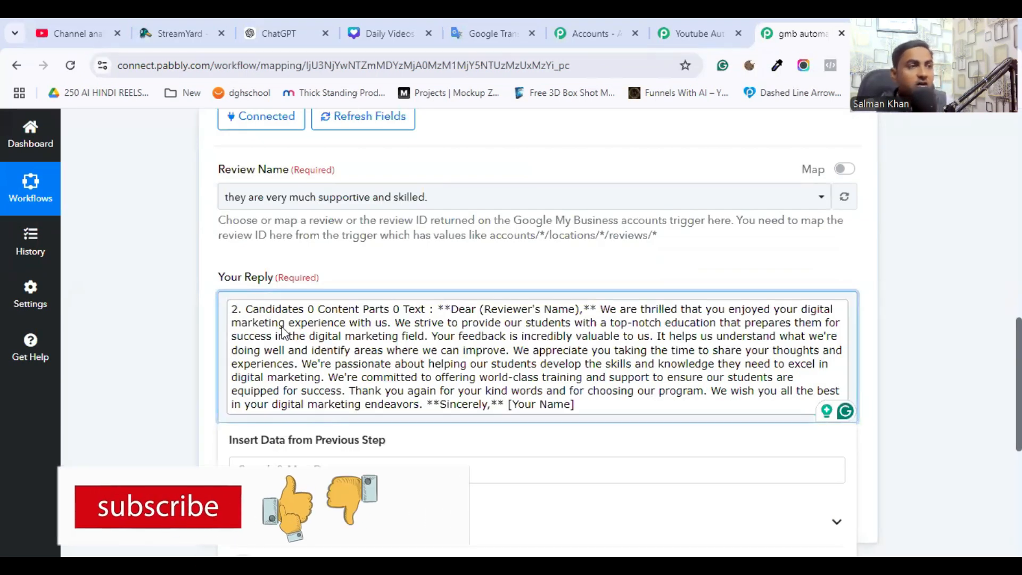
{"action": "key", "text": "Return"}
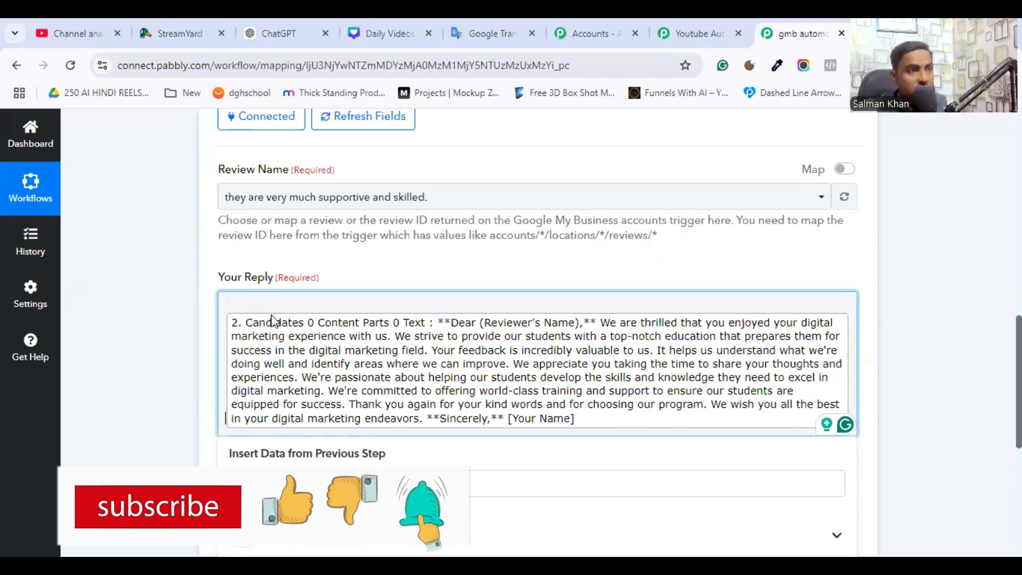
{"action": "key", "text": "Return"}
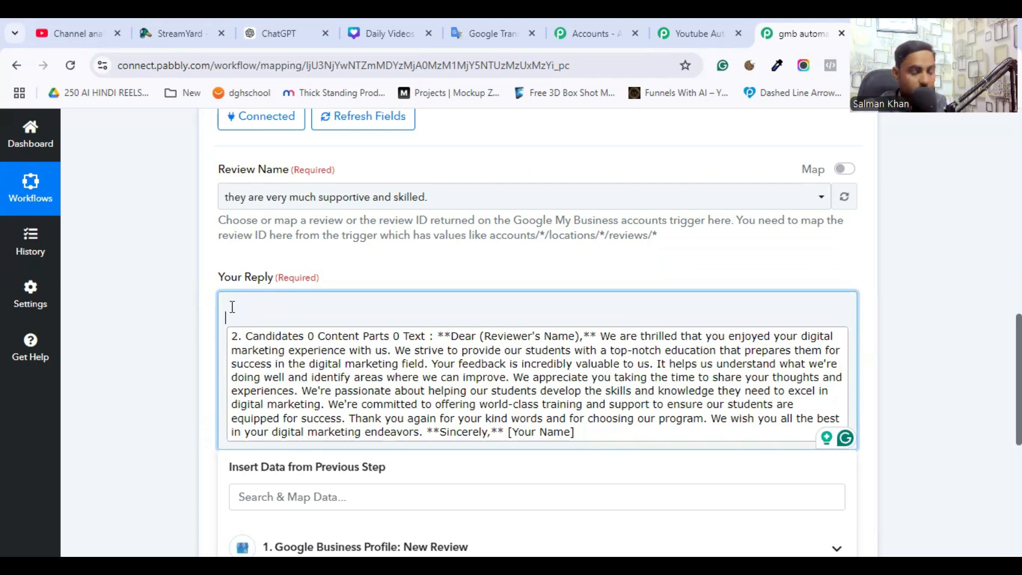
{"action": "type", "text": "Hello,"}
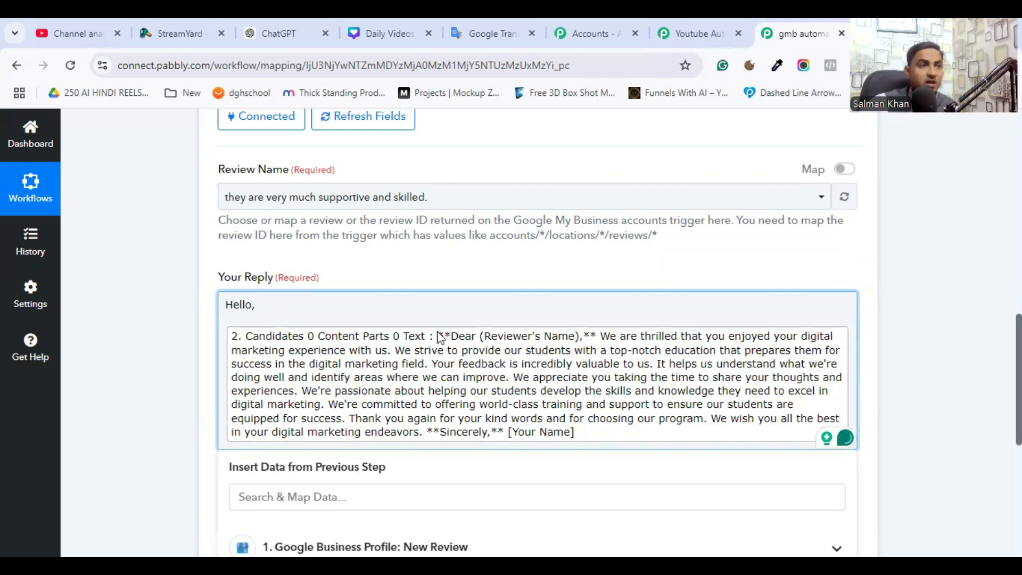
- Map the New Review trigger's Reviewer DisplayName value after "Hello," in Your Reply
{"action": "scroll", "coordinate": [446, 440], "scroll_direction": "down", "scroll_amount": 2}
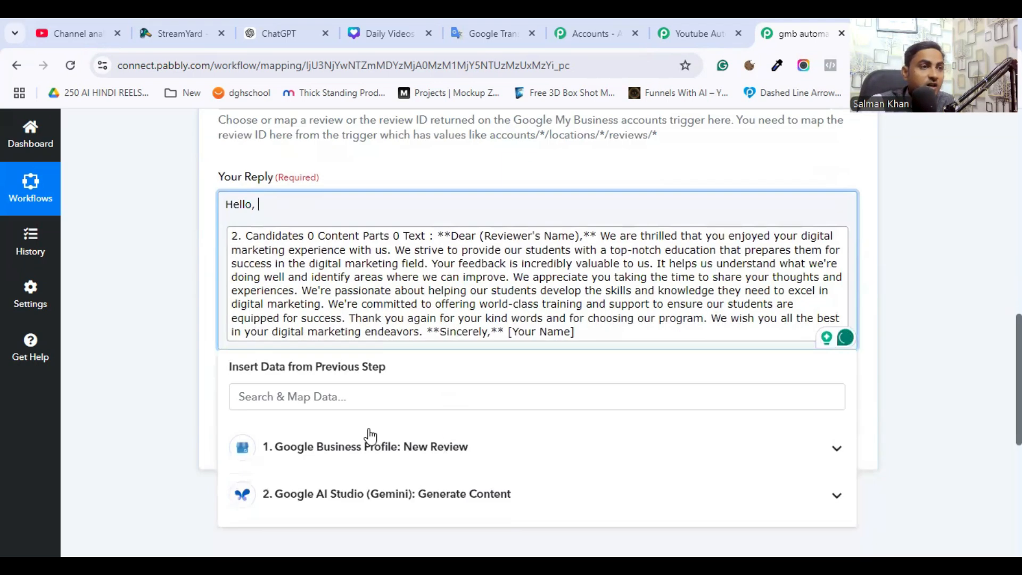
{"action": "left_click", "coordinate": [475, 457]}
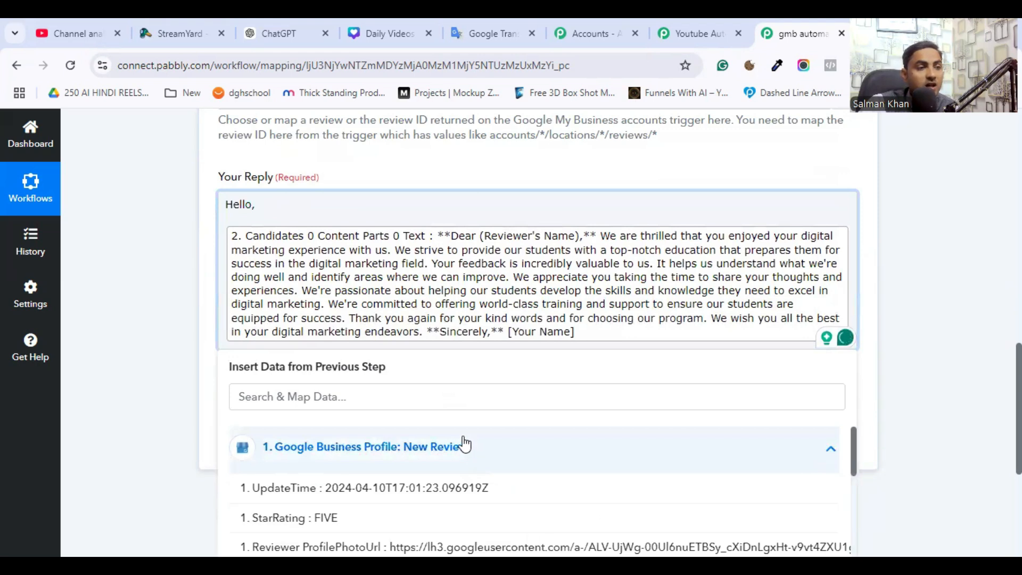
{"action": "scroll", "coordinate": [533, 464], "scroll_direction": "down", "scroll_amount": 5}
{"action": "scroll", "coordinate": [893, 434], "scroll_direction": "down", "scroll_amount": 4}
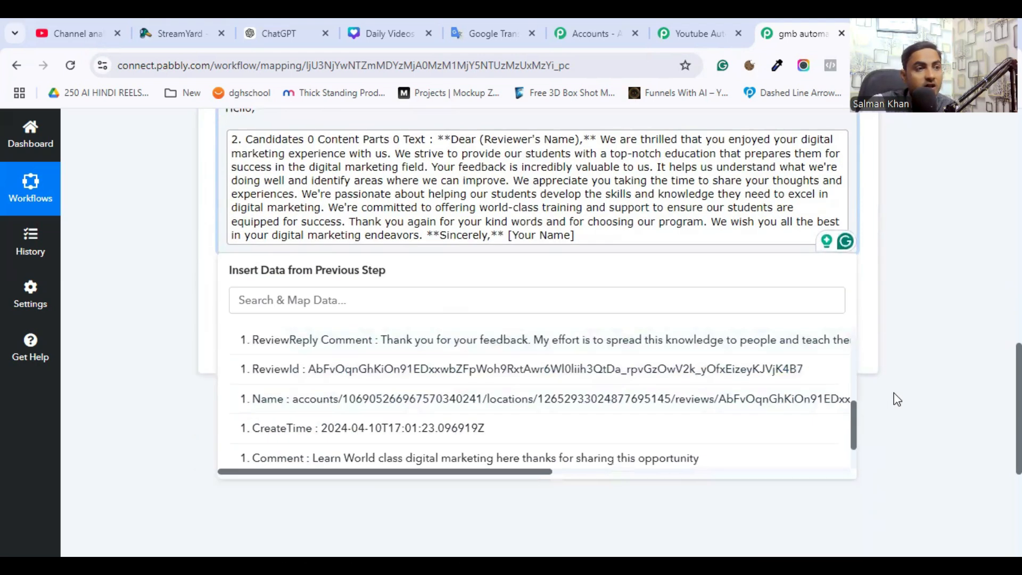
{"action": "scroll", "coordinate": [548, 317], "scroll_direction": "up", "scroll_amount": 2}
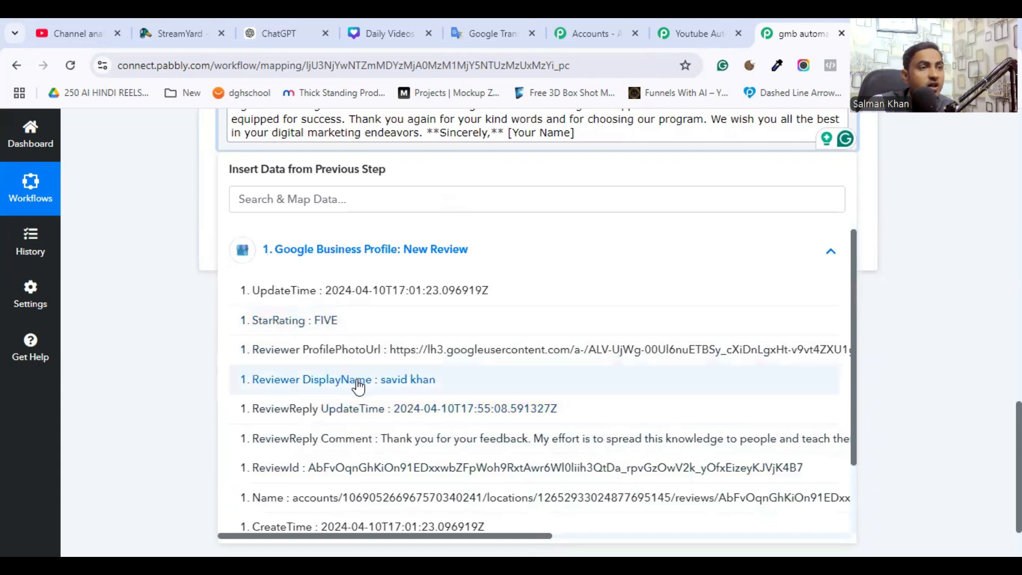
{"action": "left_click", "coordinate": [359, 382]}
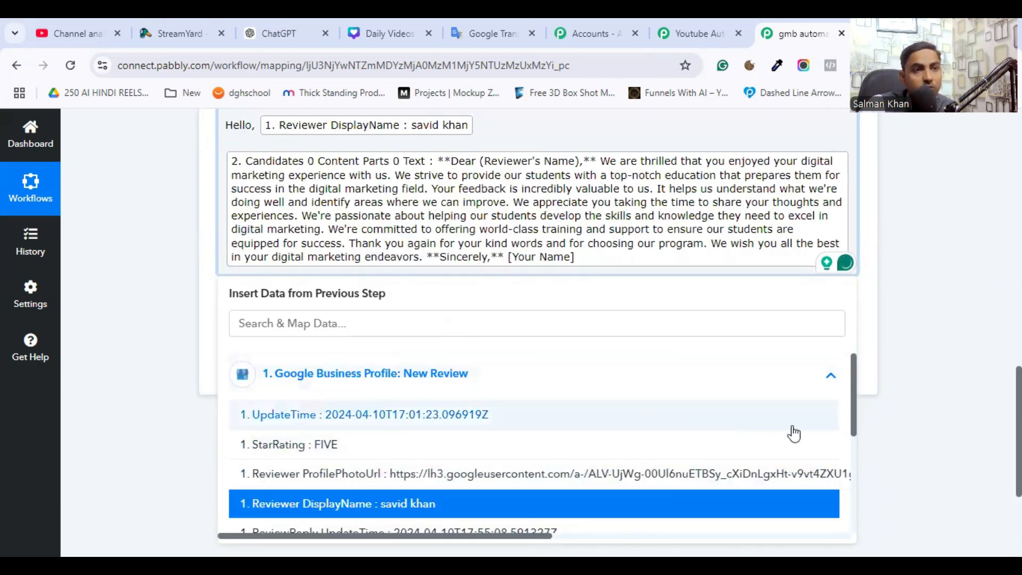
{"action": "left_click", "coordinate": [981, 428]}
- Save the Create Reply action without sending a test request and return to the start of the gmb automation workflow
{"action": "scroll", "coordinate": [863, 413], "scroll_direction": "up", "scroll_amount": 4}
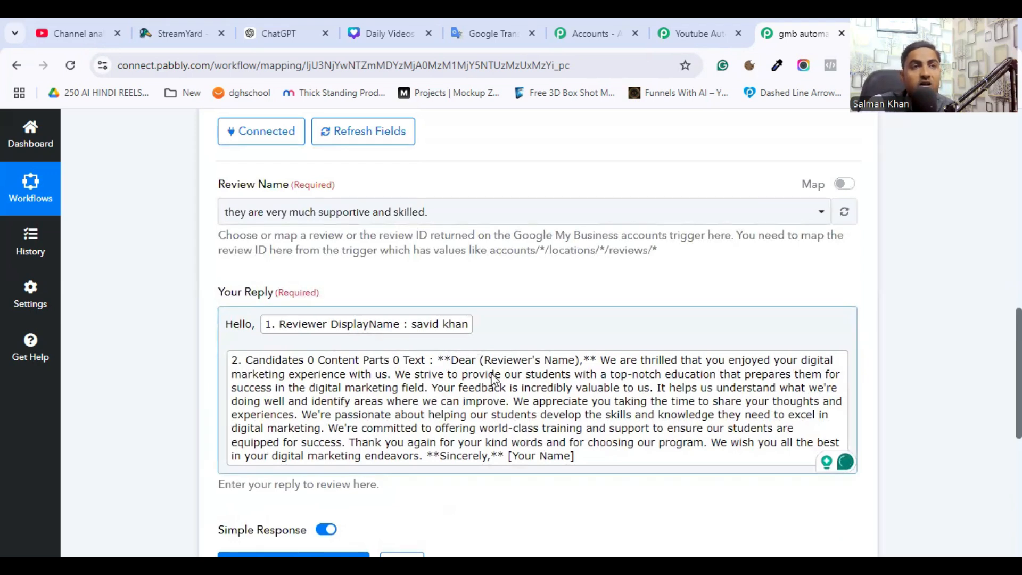
{"action": "scroll", "coordinate": [450, 347], "scroll_direction": "down", "scroll_amount": 5}
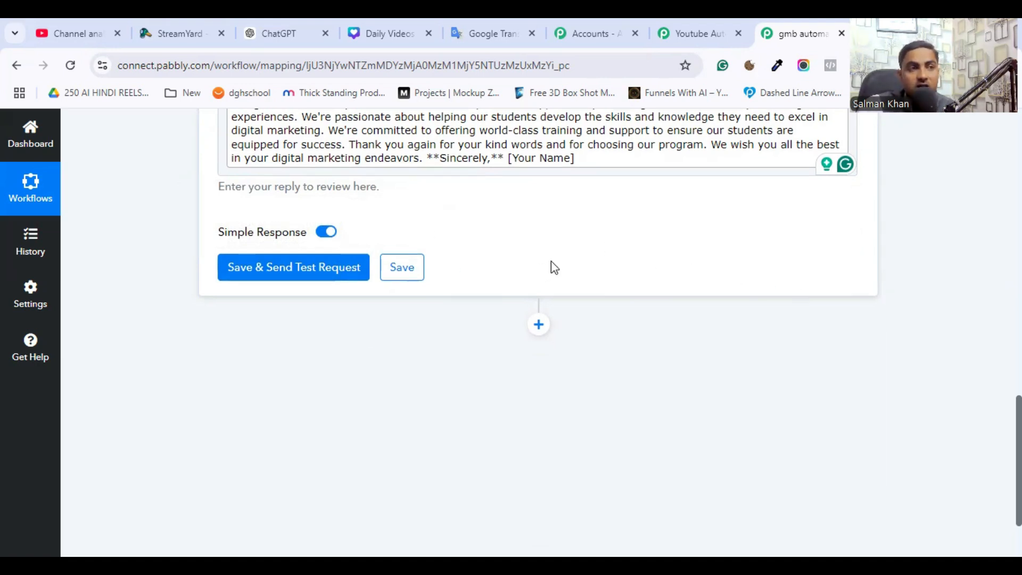
{"action": "scroll", "coordinate": [552, 266], "scroll_direction": "up", "scroll_amount": 2}
{"action": "left_click", "coordinate": [403, 367]}
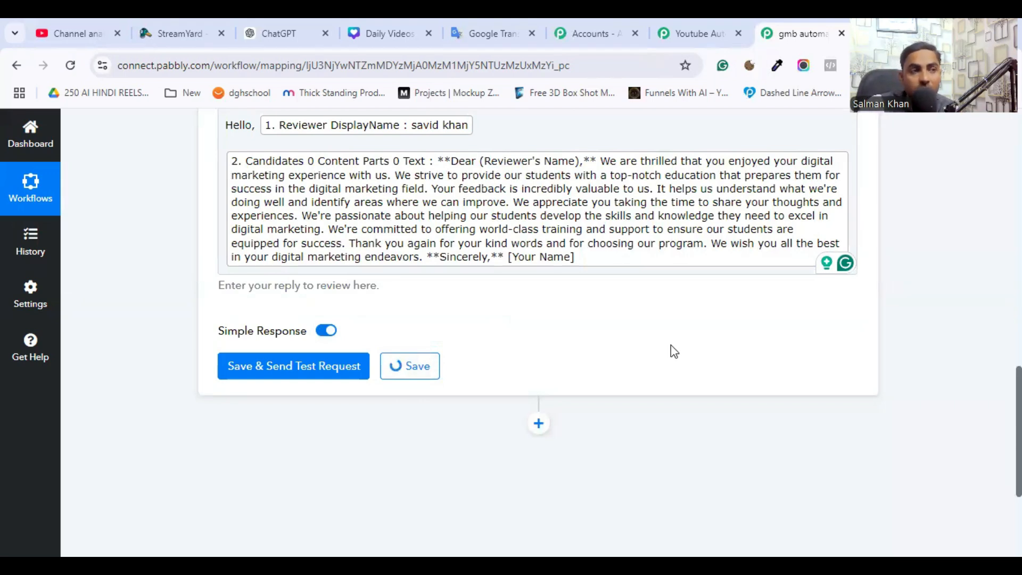
{"action": "scroll", "coordinate": [714, 365], "scroll_direction": "up", "scroll_amount": 10}
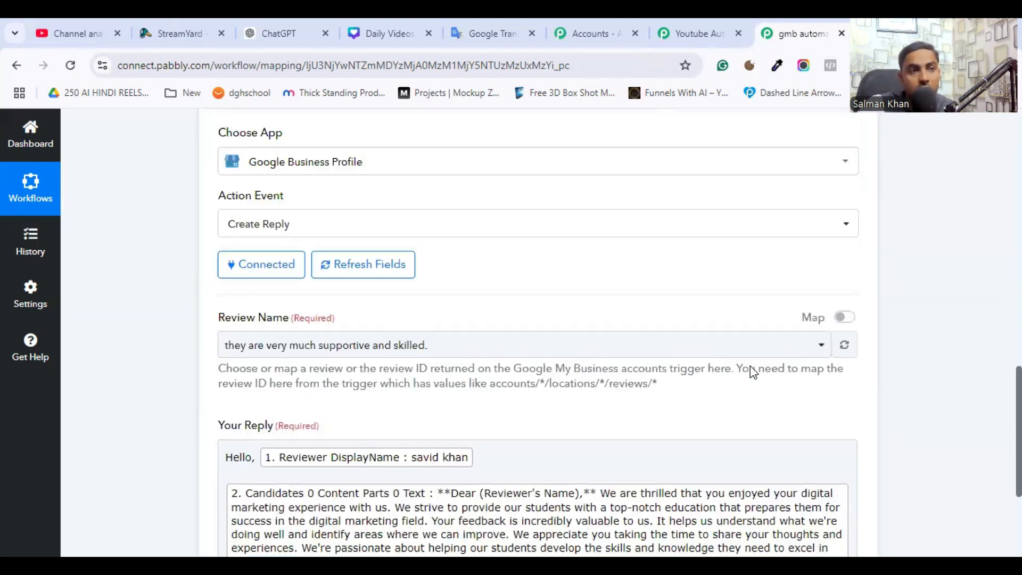
{"action": "scroll", "coordinate": [754, 372], "scroll_direction": "up", "scroll_amount": 3}
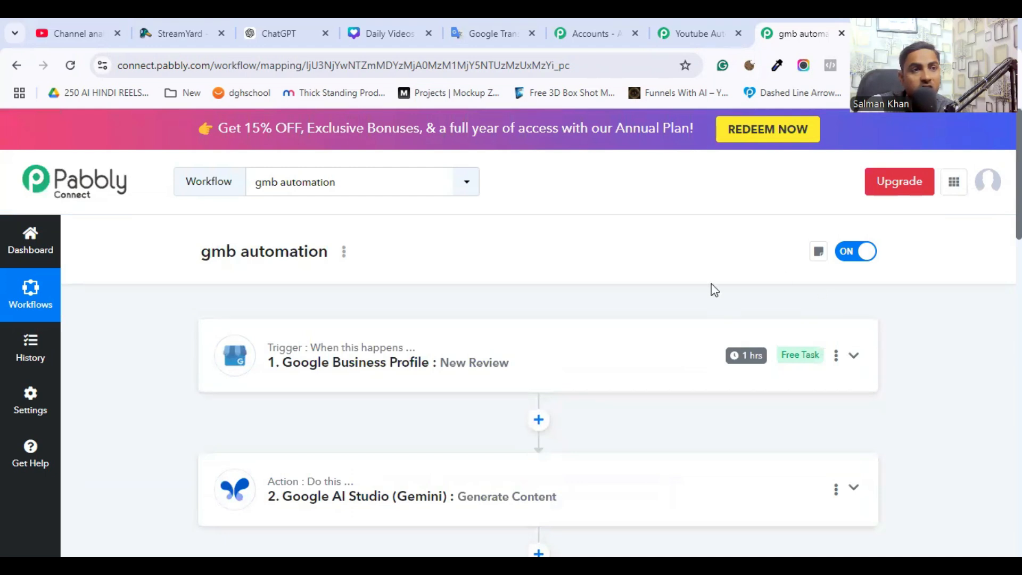